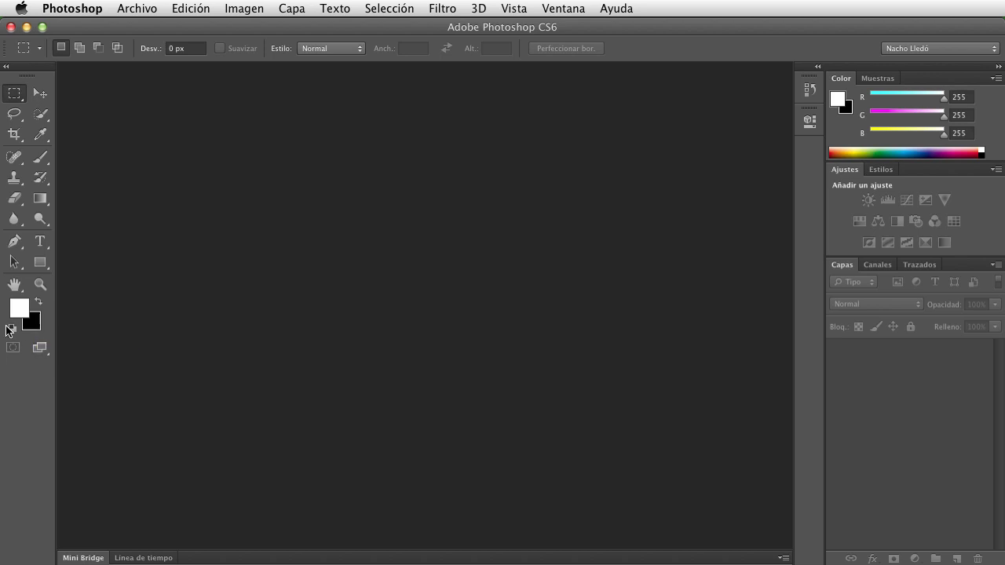
- Reset the default colours, then swap them so the foreground is white and the background black
left_click(12, 330)
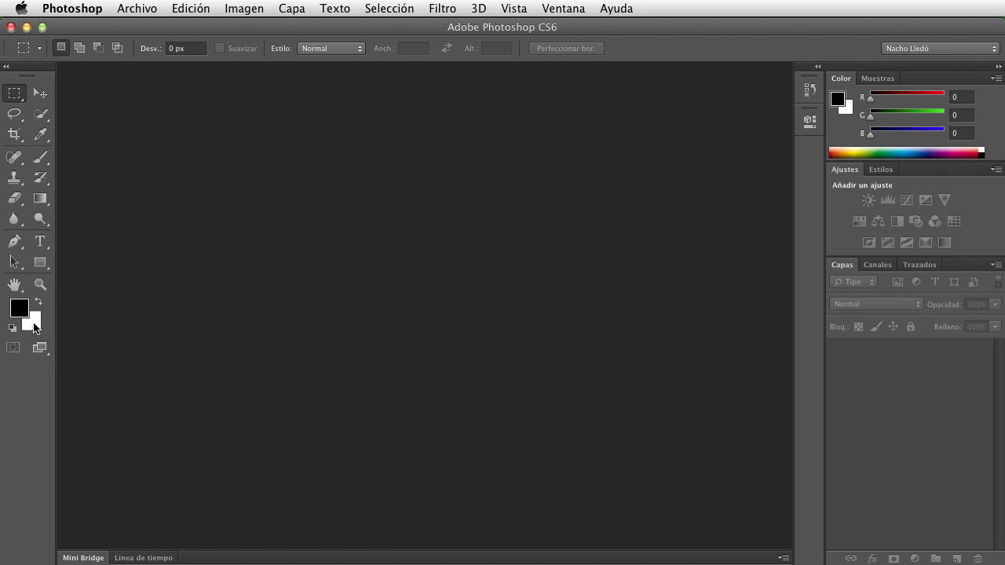
left_click(36, 302)
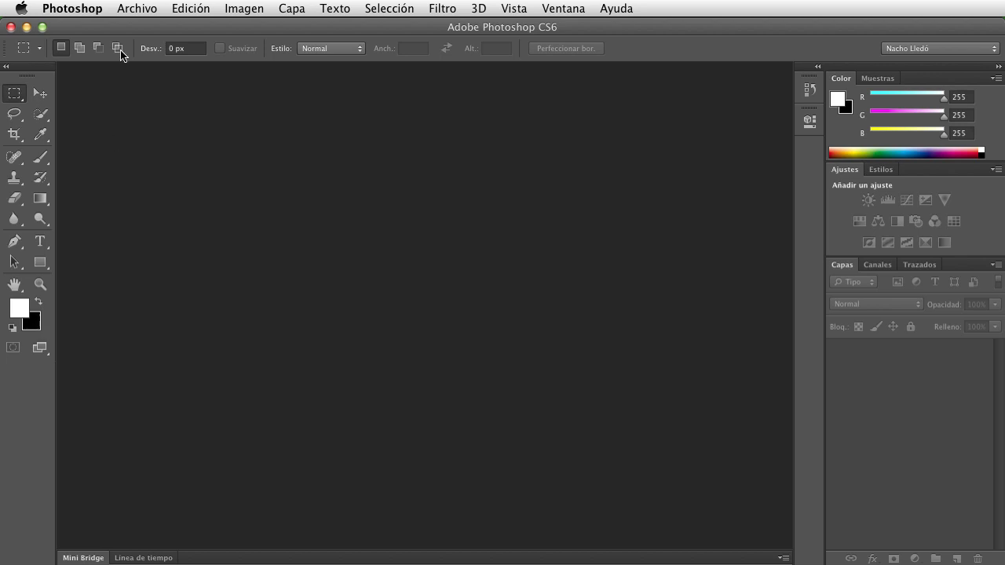
- Create a 1000×1000 px, 72 ppi document with Contenido de fondo set to Color de fondo
left_click(134, 10)
left_click(134, 9)
left_click(134, 10)
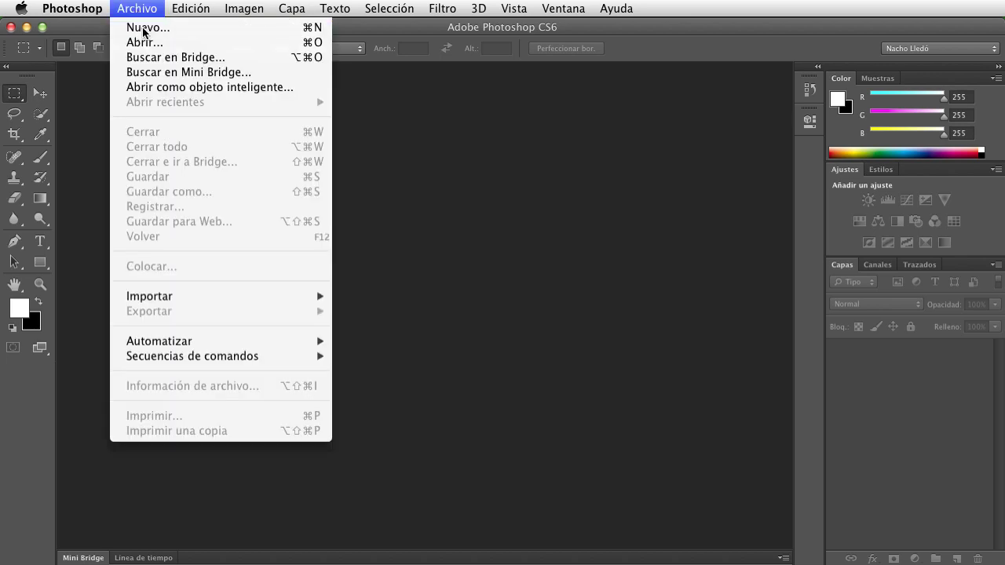
left_click(143, 29)
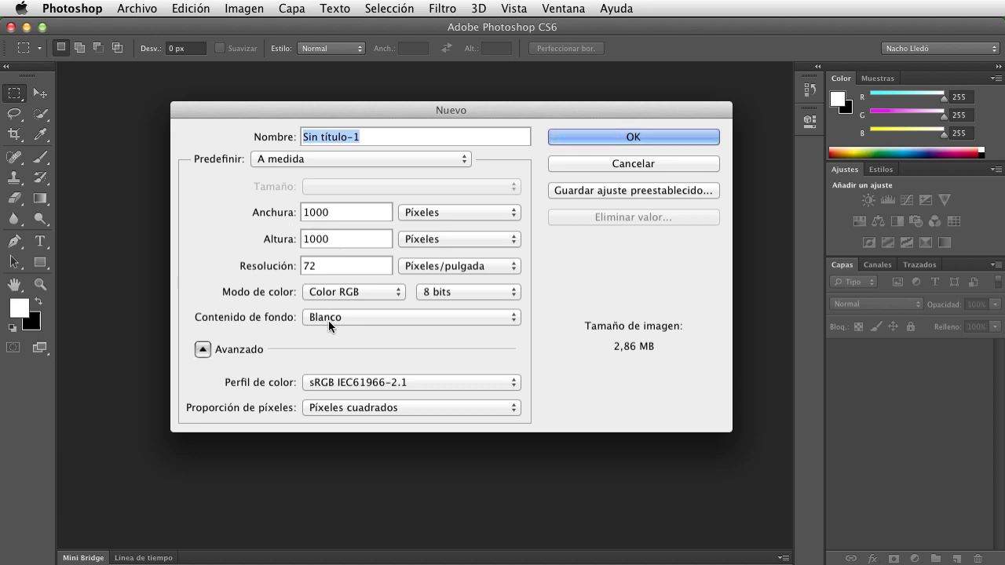
left_click(328, 318)
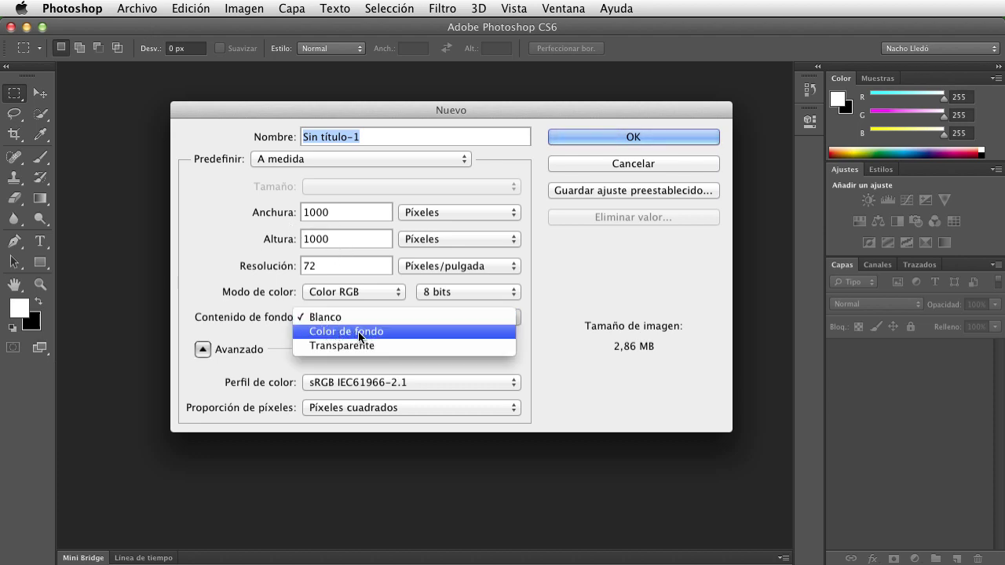
left_click(360, 333)
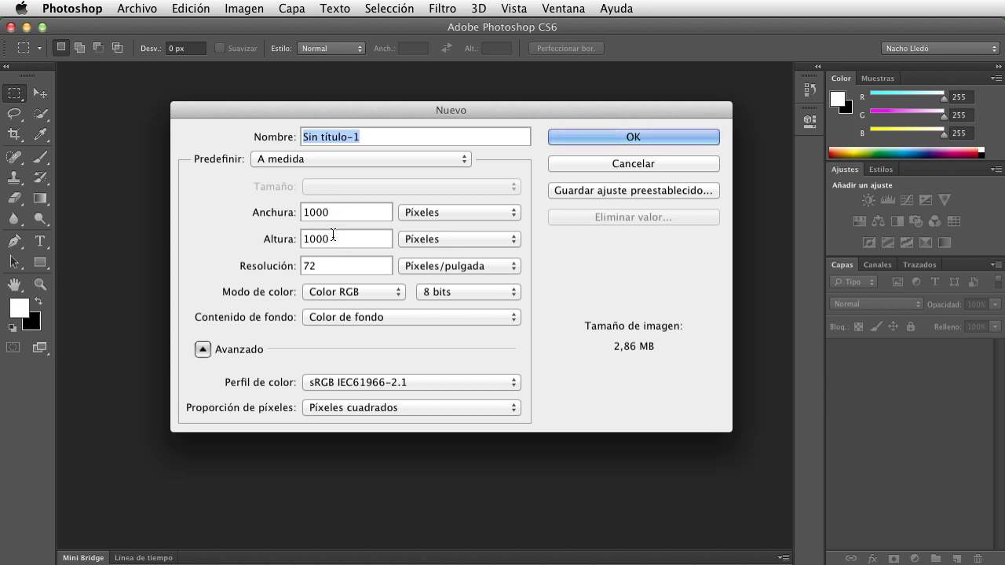
left_click(430, 212)
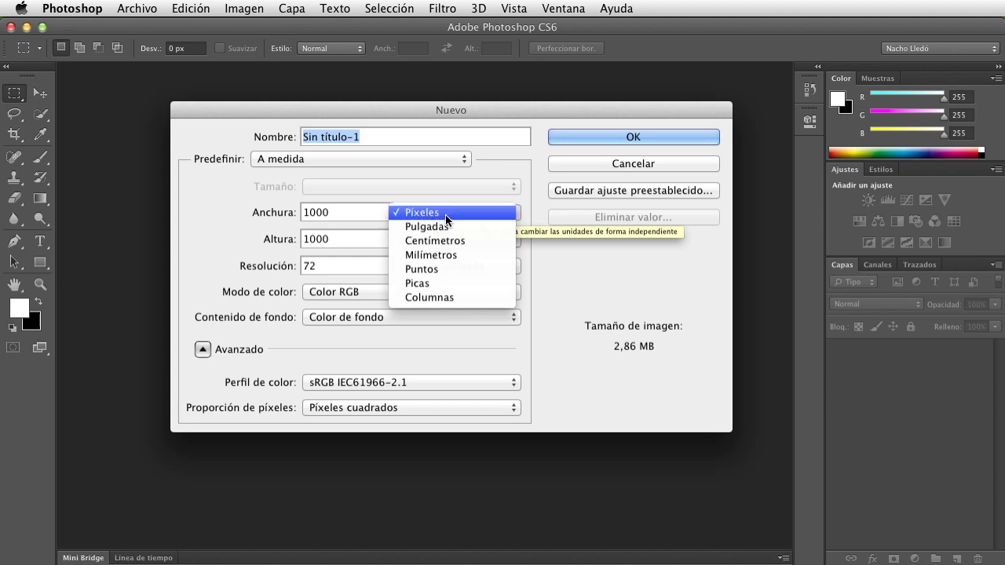
left_click(383, 188)
left_click(380, 158)
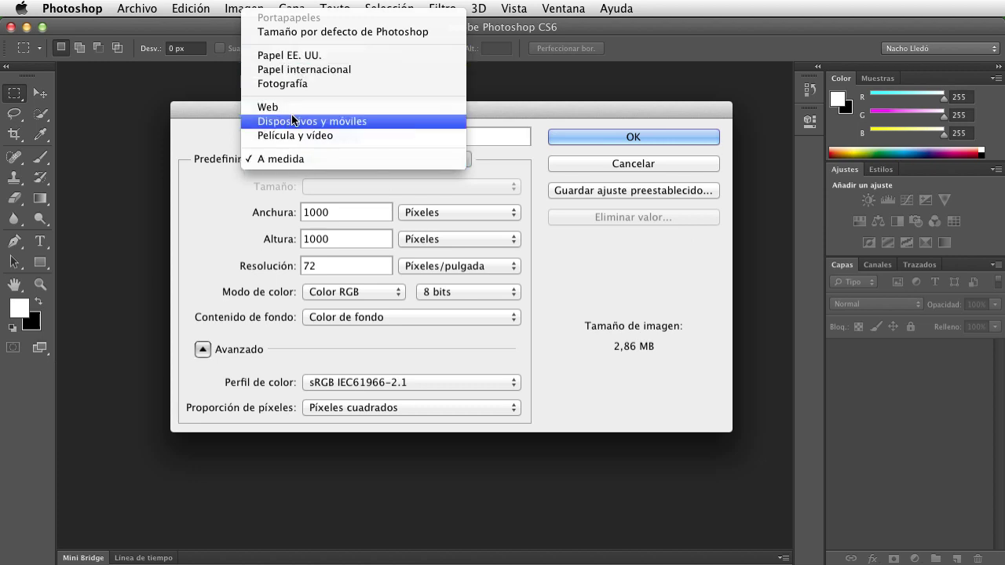
left_click(260, 215)
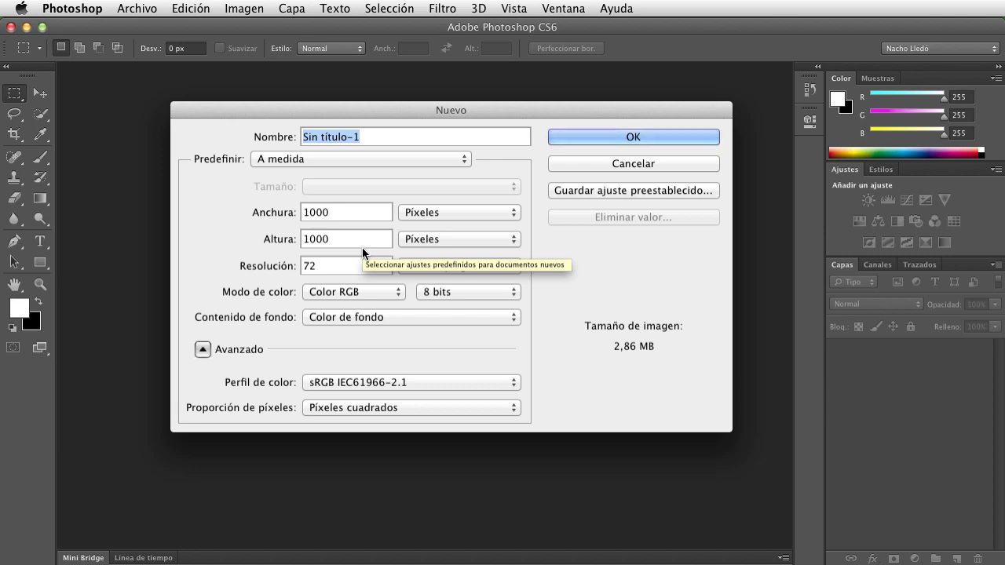
left_click(600, 137)
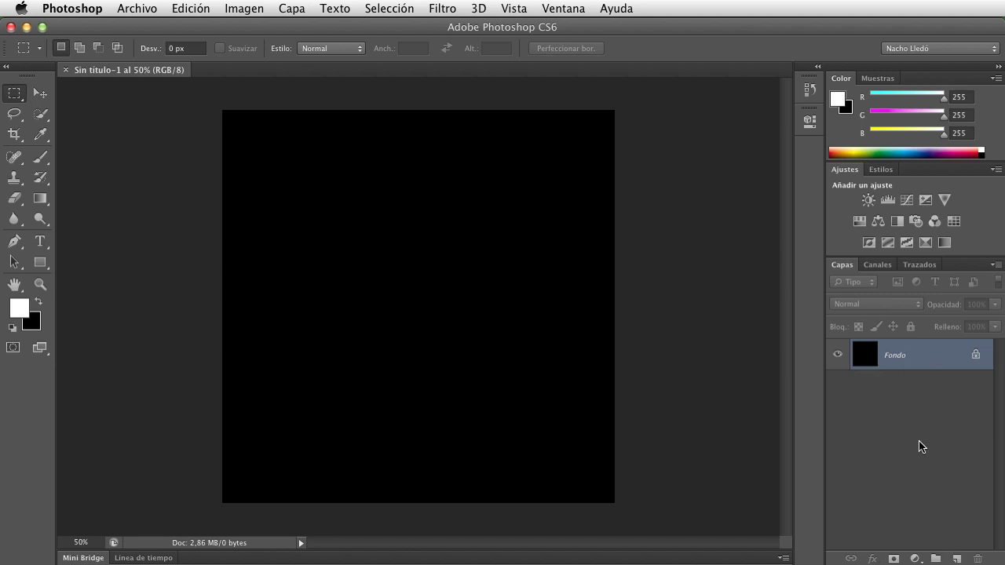
- Duplicate the black Fondo layer with Ctrl+J to make Capa 1
left_click(301, 7)
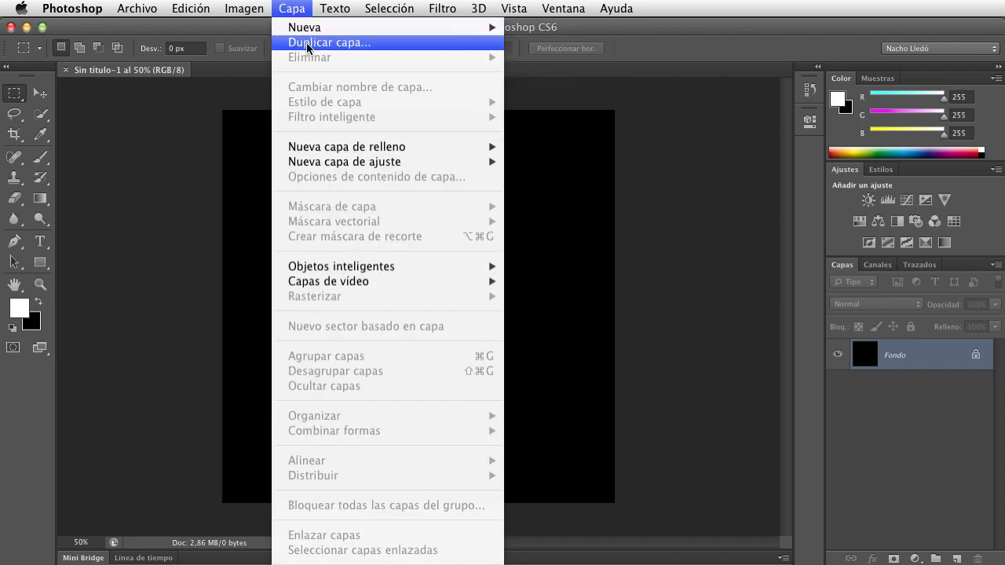
left_click(292, 9)
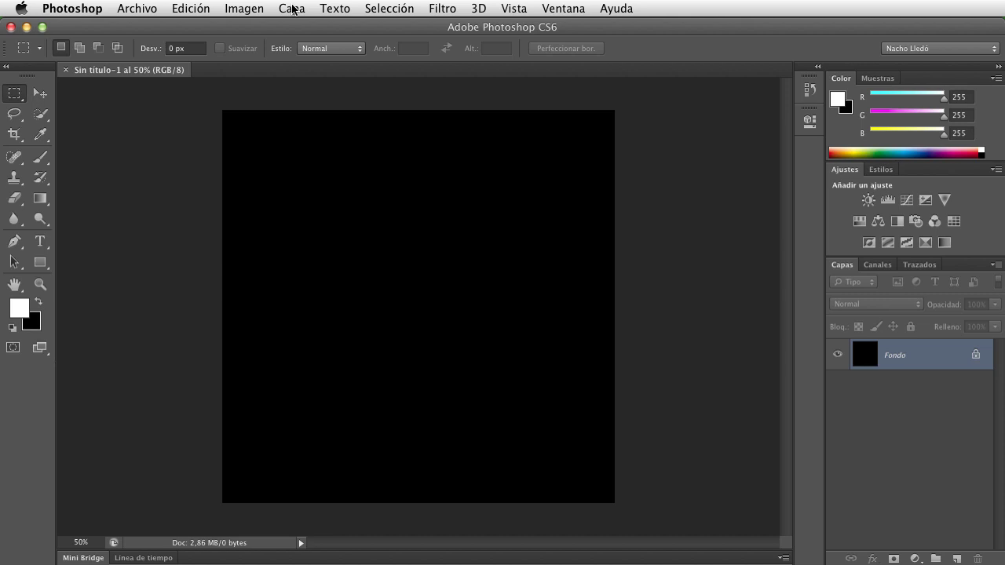
key("ctrl+j")
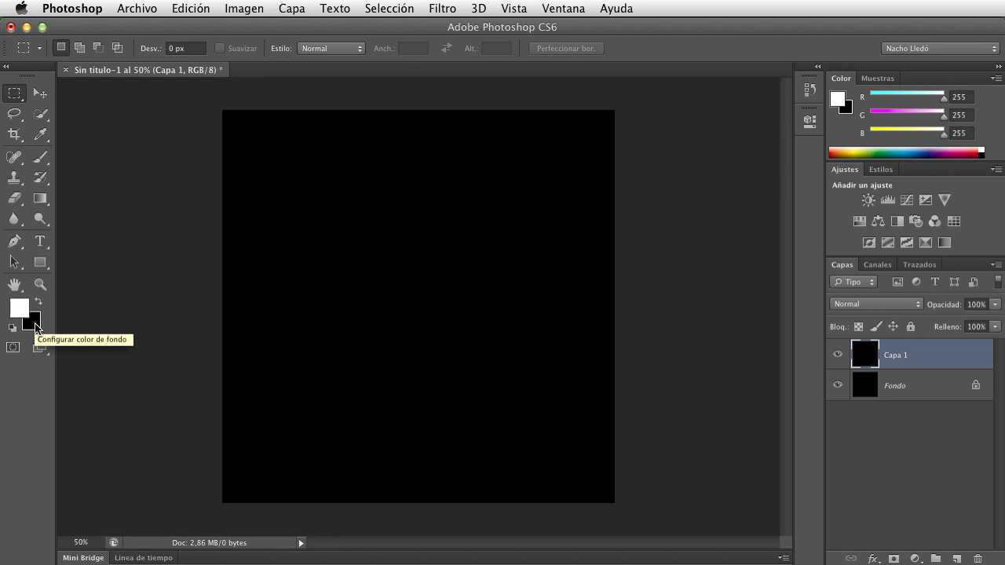
- Apply the Fibras filter to Capa 1 with Varianza 20 and Intensidad 5
left_click(438, 8)
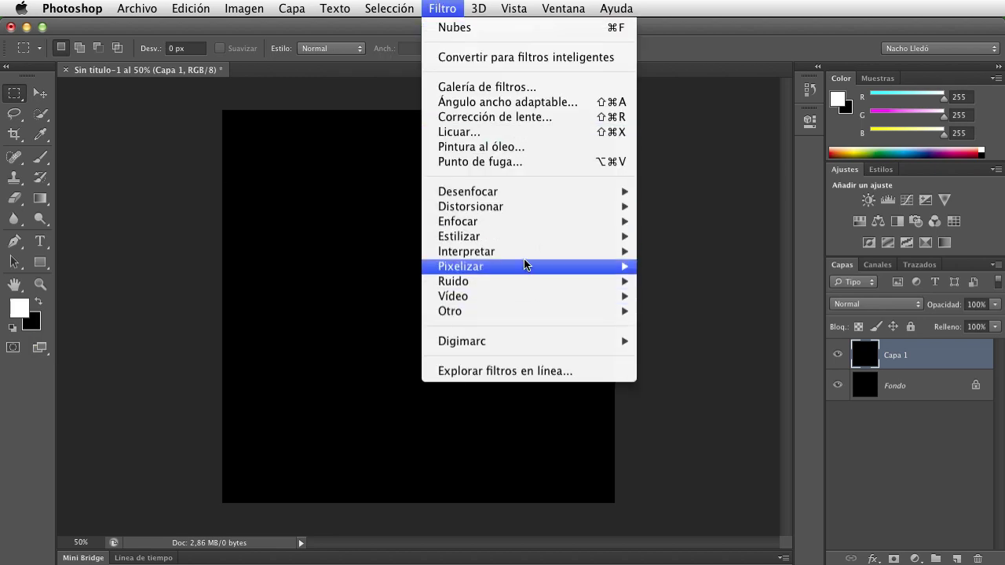
mouse_move(487, 251)
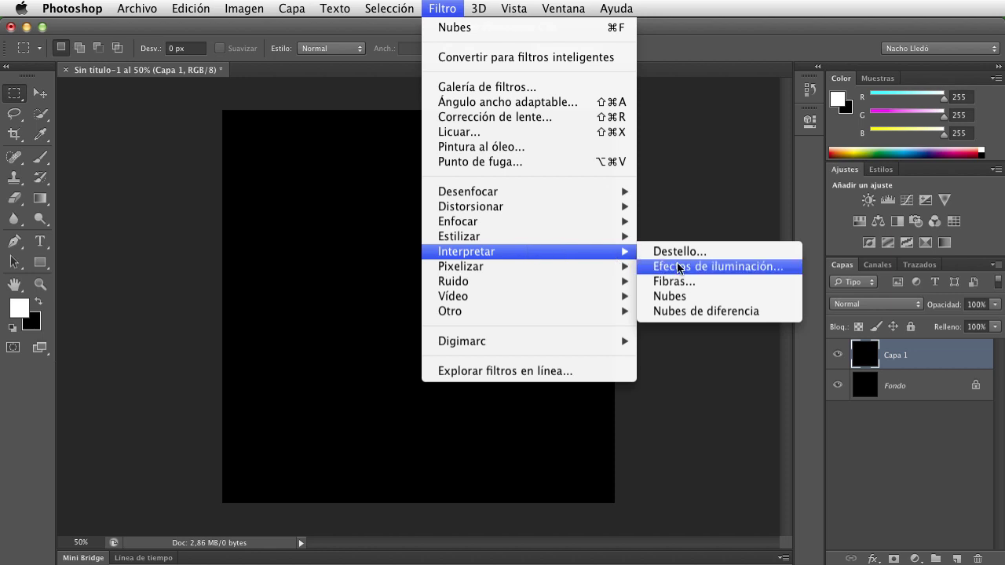
left_click(679, 287)
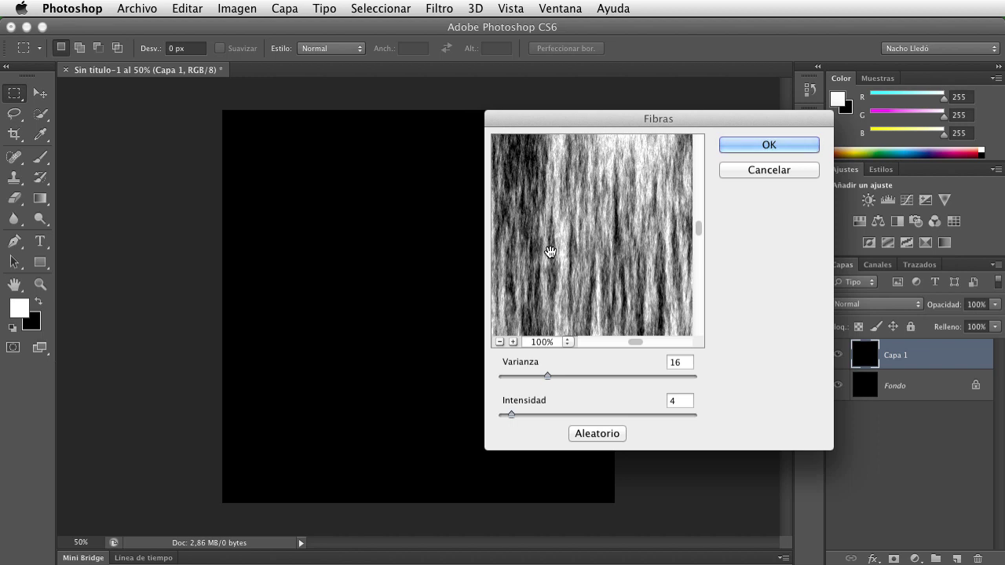
mouse_move(549, 251)
left_mouse_down()
mouse_move(539, 241)
mouse_move(570, 243)
left_mouse_up()
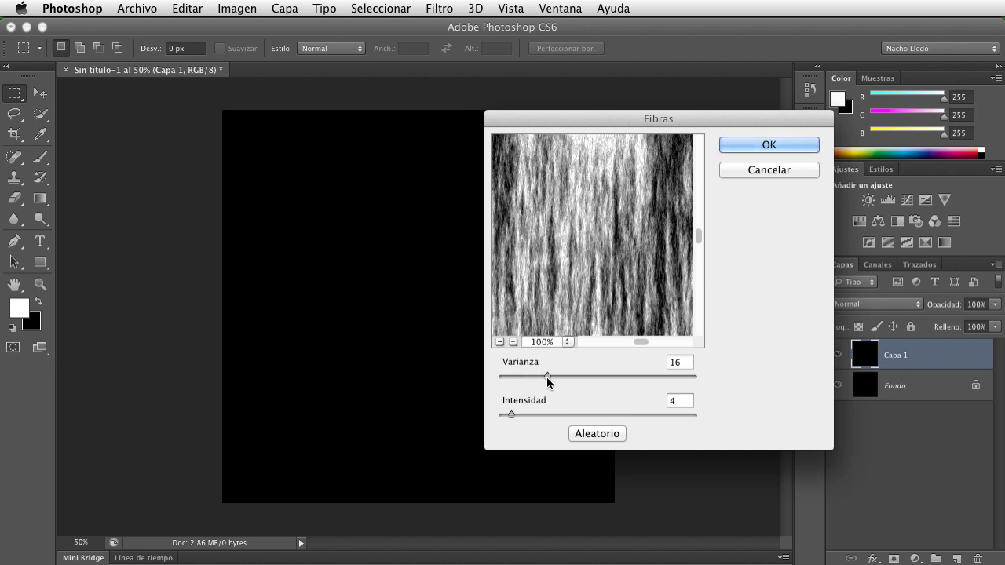
left_click_drag(548, 376, 563, 374)
mouse_move(572, 374)
left_mouse_down()
mouse_move(598, 374)
mouse_move(559, 375)
left_mouse_up()
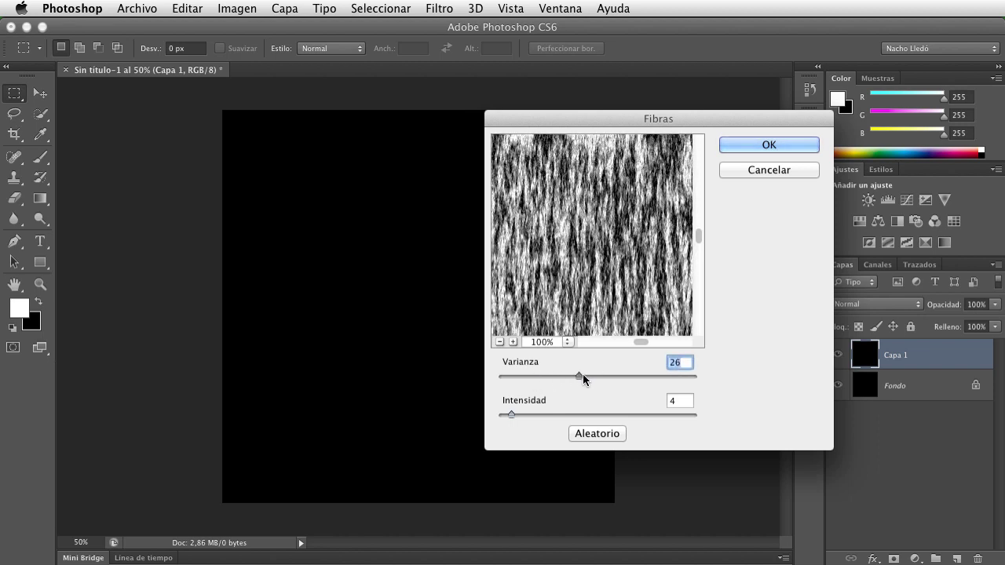
mouse_move(511, 416)
left_mouse_down()
mouse_move(584, 416)
mouse_move(514, 415)
left_mouse_up()
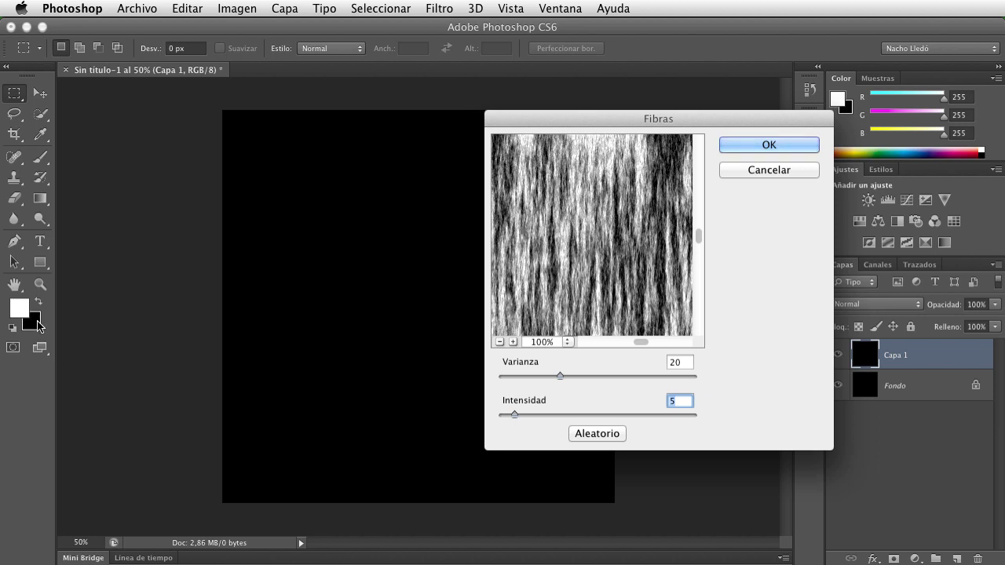
left_click(758, 146)
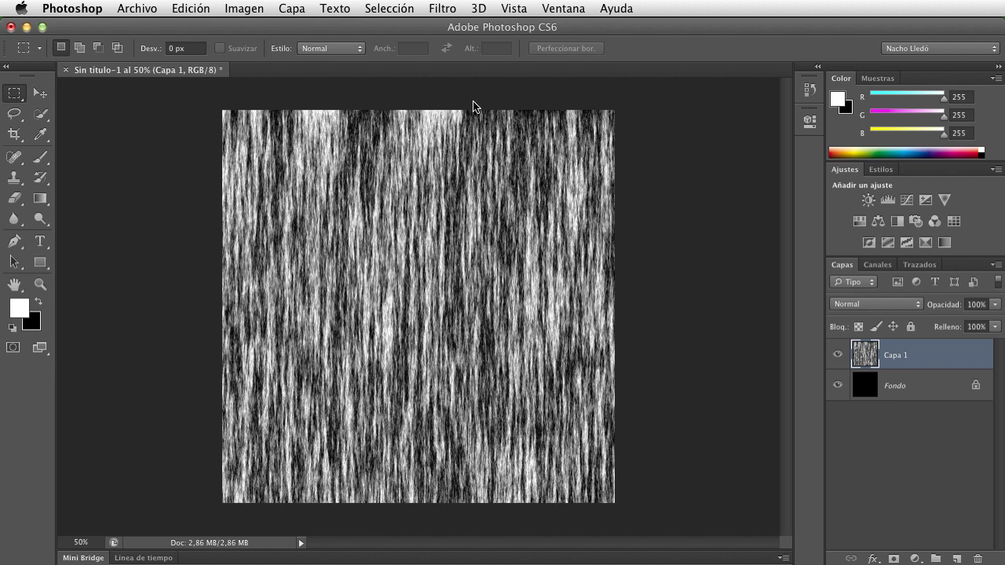
- Apply Desenfoque de movimiento to Capa 1 at -90° with a 1000 px distance
left_click(449, 8)
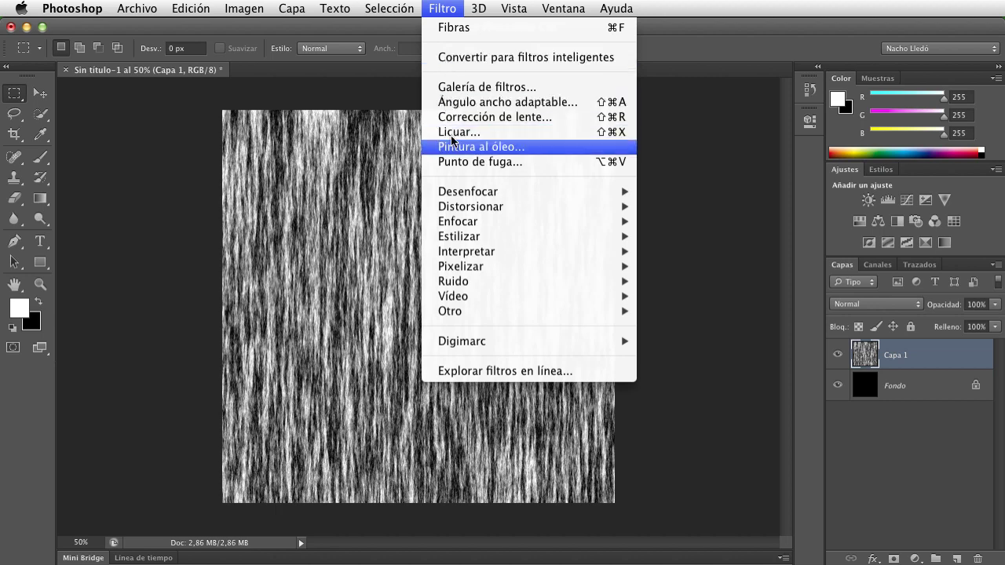
mouse_move(503, 192)
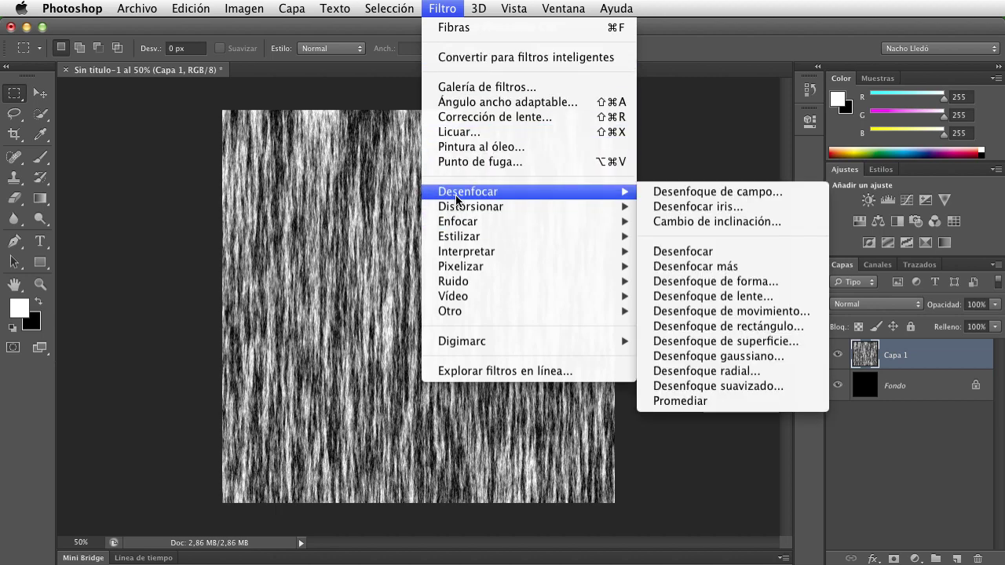
left_click(758, 317)
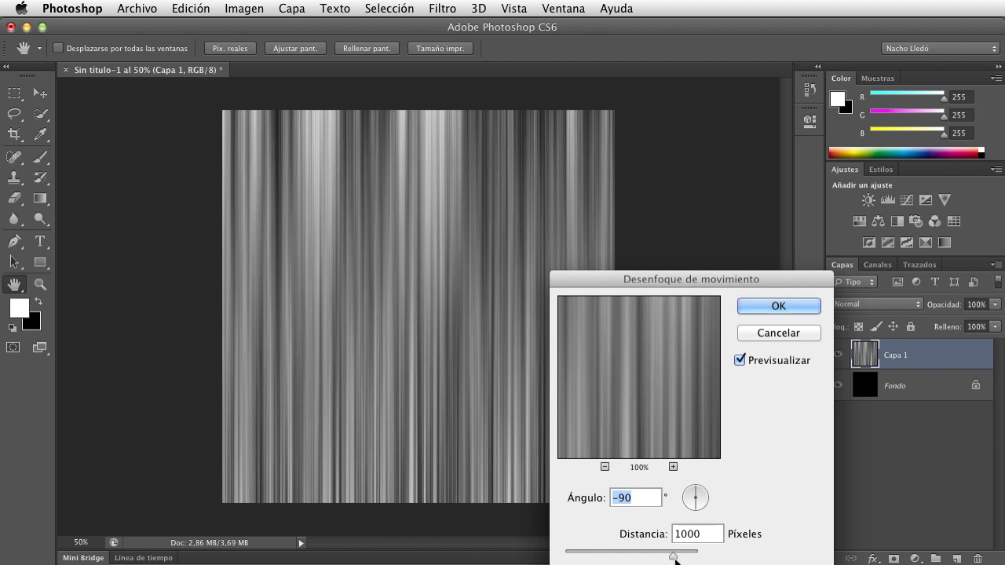
left_click_drag(675, 560, 640, 559)
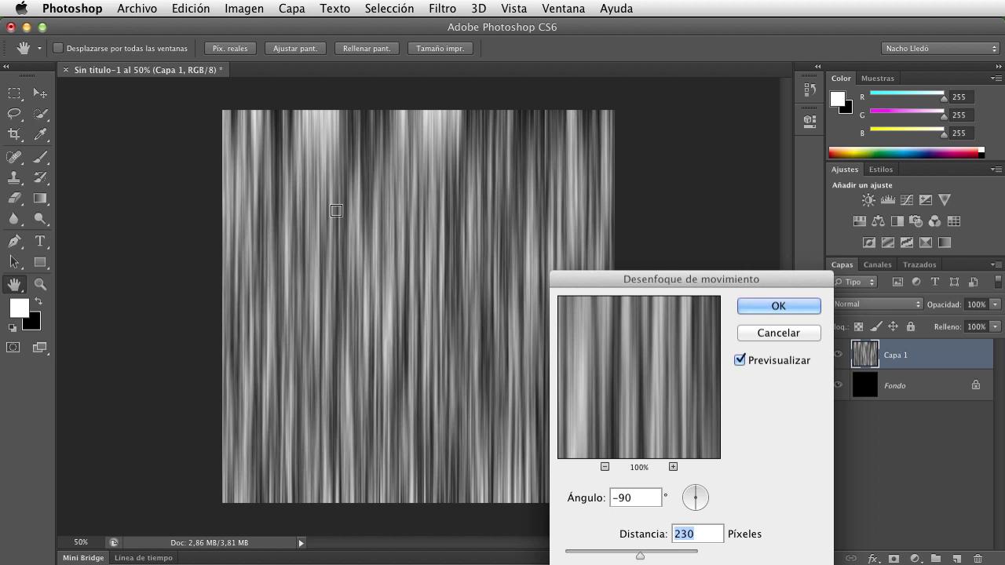
left_click_drag(642, 556, 703, 560)
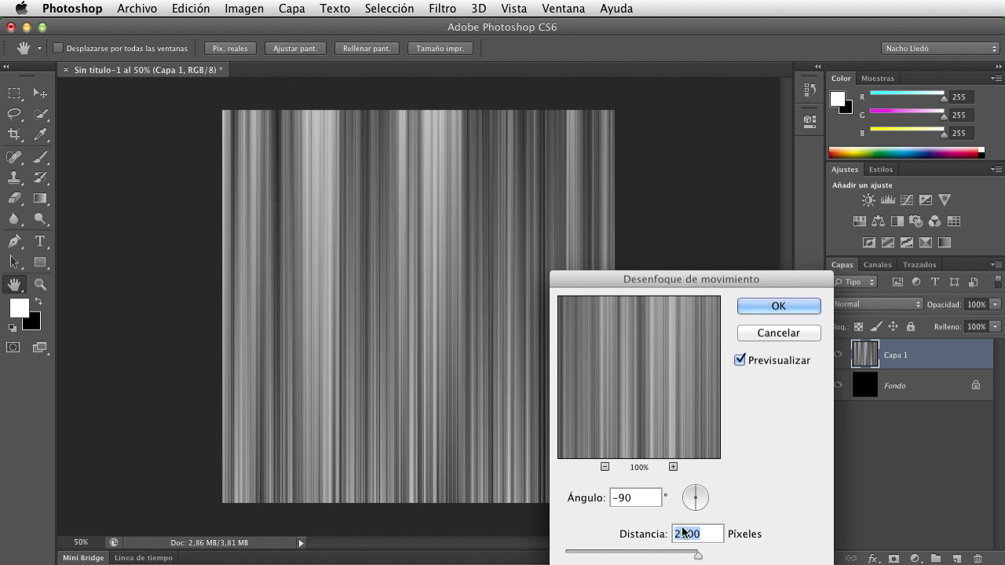
left_click_drag(698, 559, 673, 559)
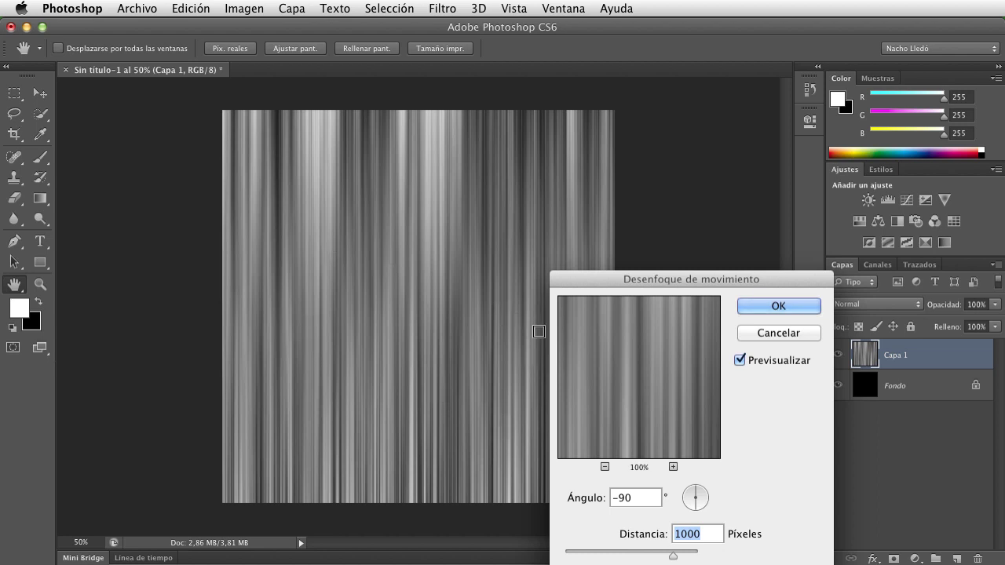
left_click(785, 308)
key("m")
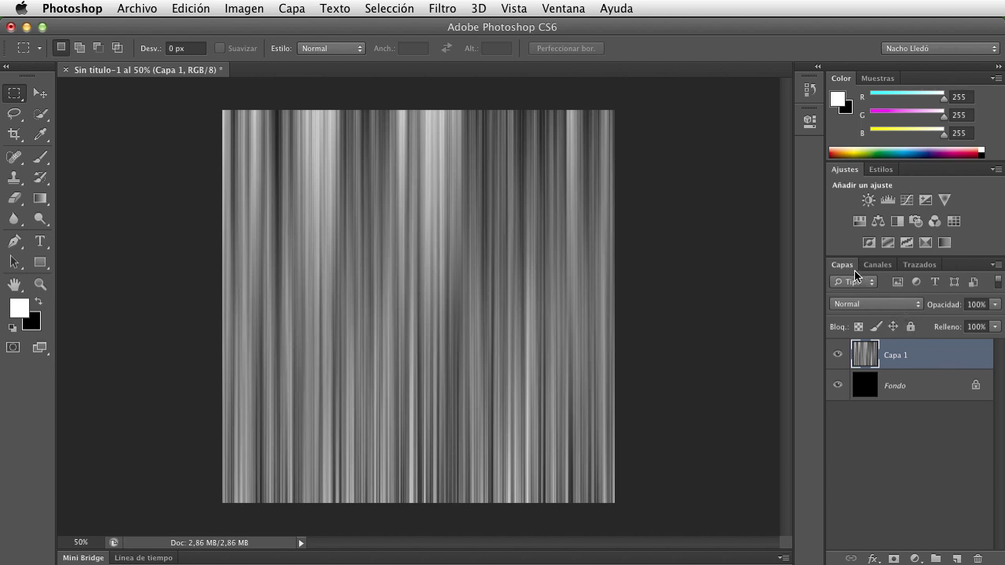
- Add a Gradient Overlay to Capa 1 using the blue-red-yellow preset
double_click(940, 357)
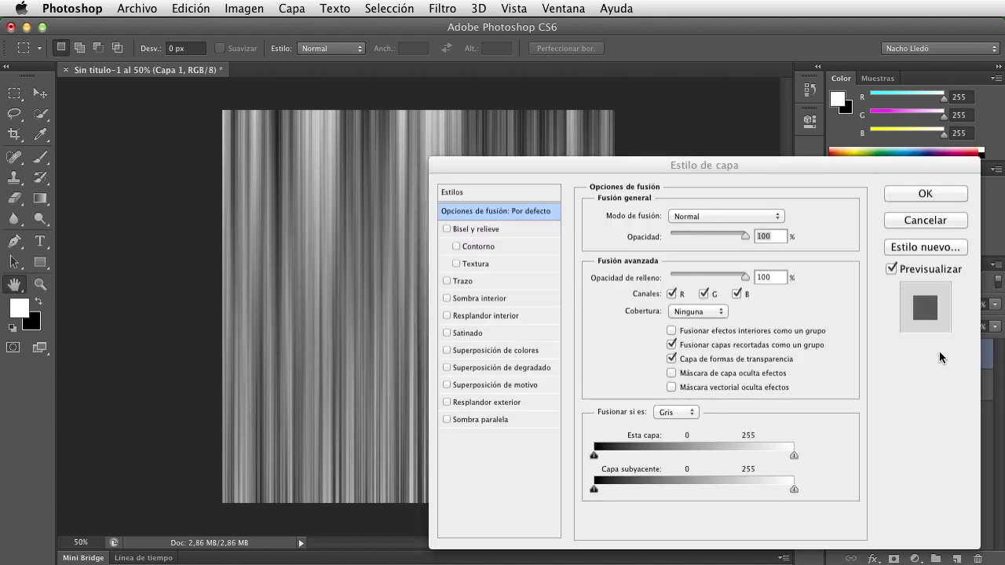
left_click_drag(844, 161, 841, 55)
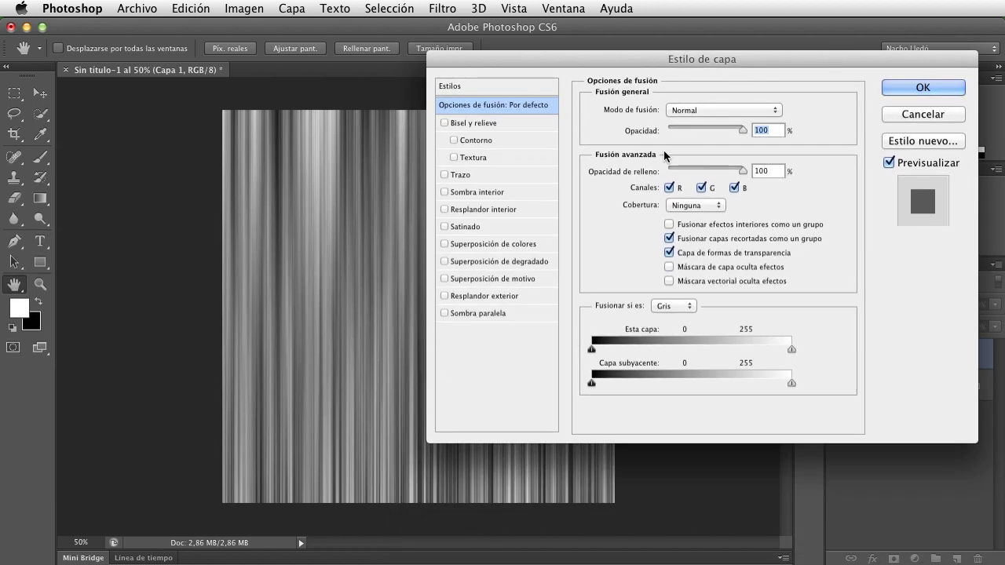
left_click(480, 263)
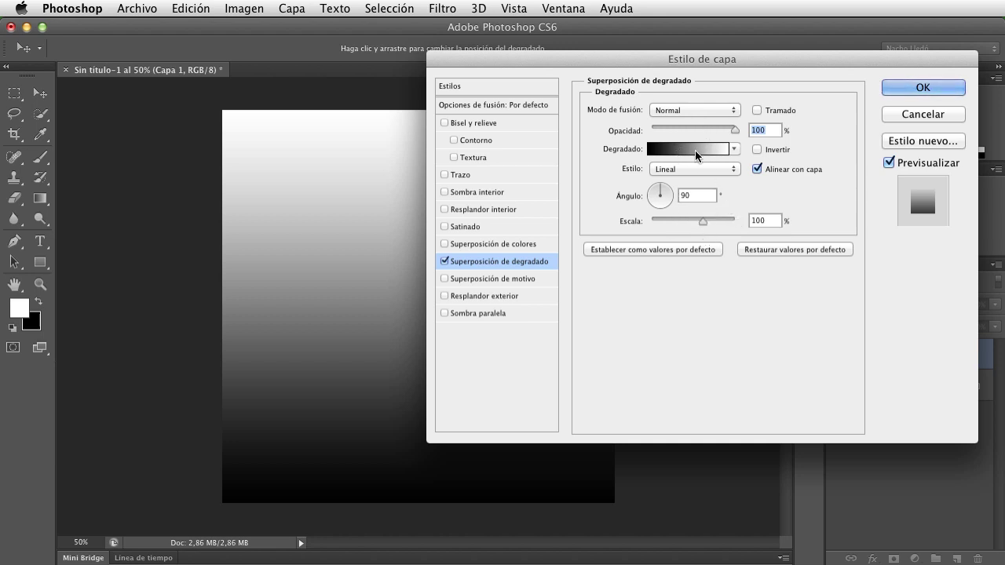
left_click(732, 149)
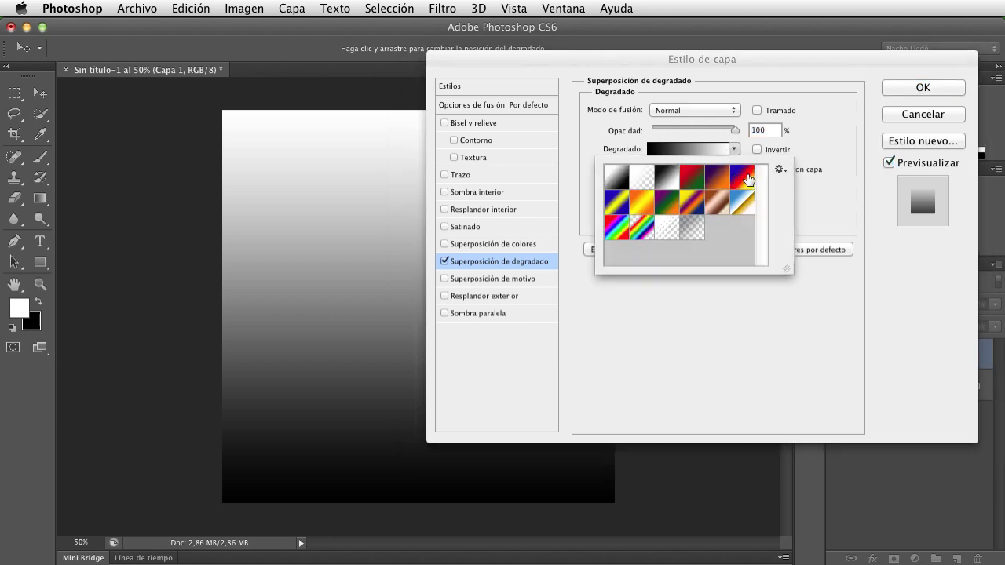
left_click(747, 179)
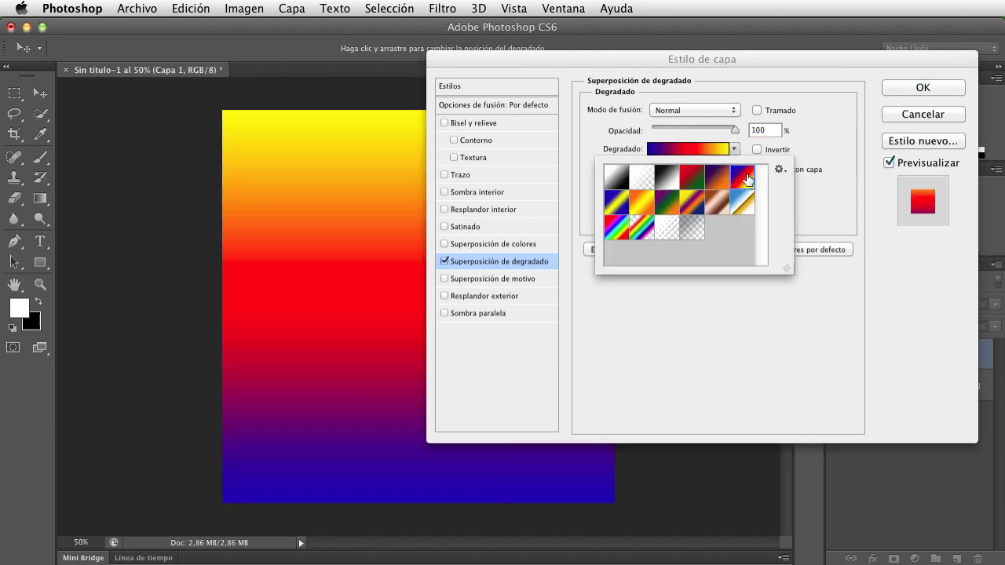
left_click(816, 202)
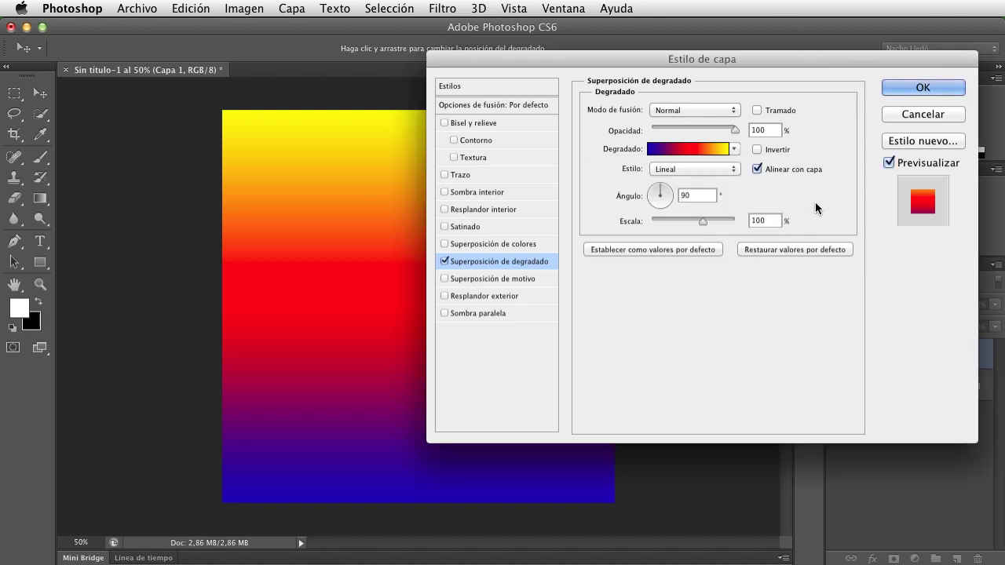
- Set the overlay's blend mode to Superponer and its angle to 0° so it runs left to right
left_click(735, 111)
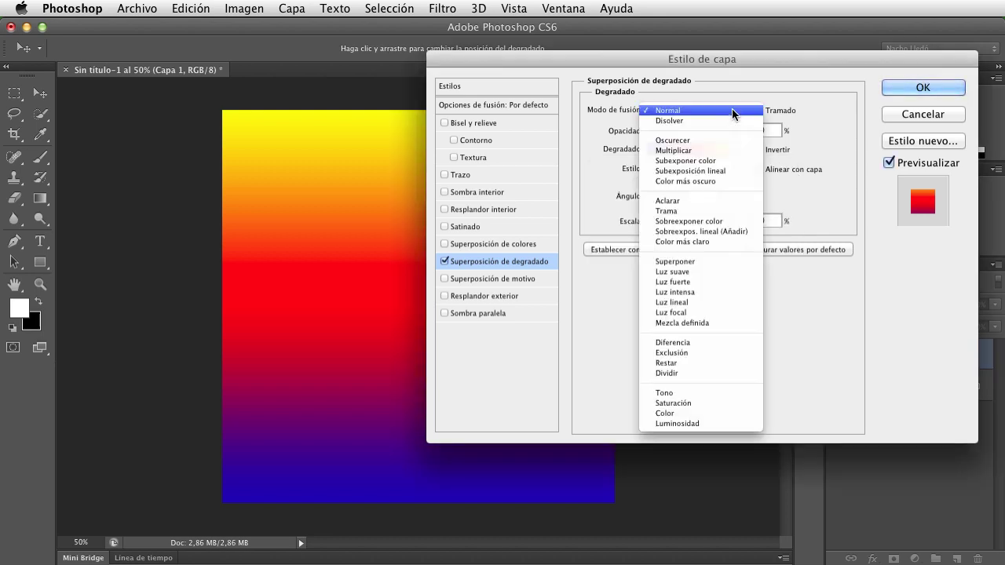
left_click(712, 261)
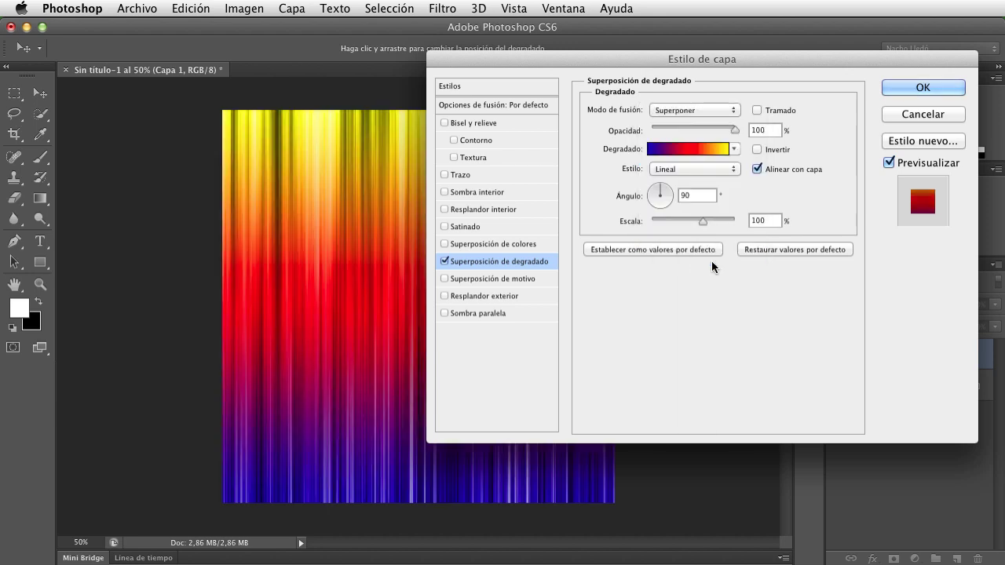
left_click_drag(647, 58, 761, 74)
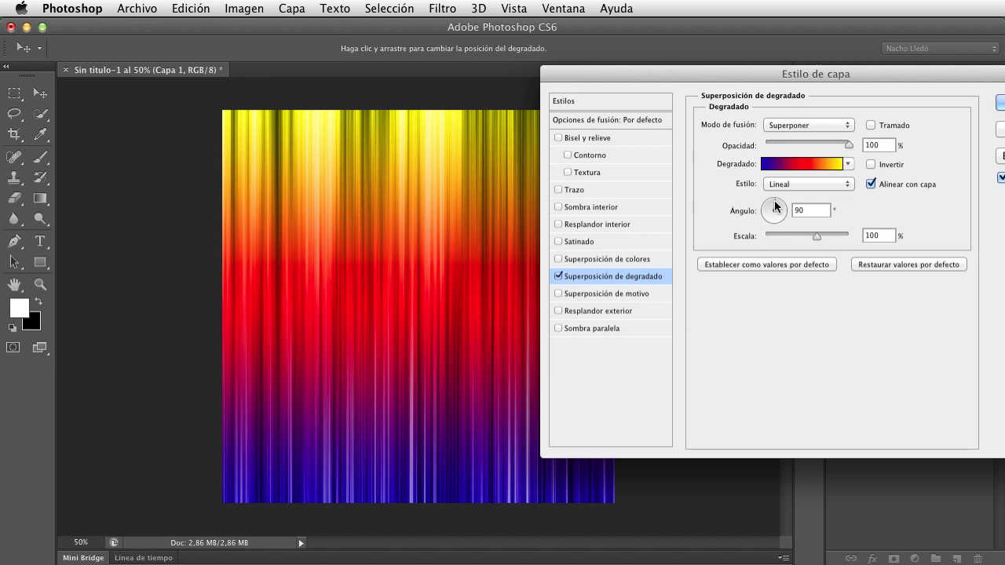
left_click_drag(775, 206, 784, 208)
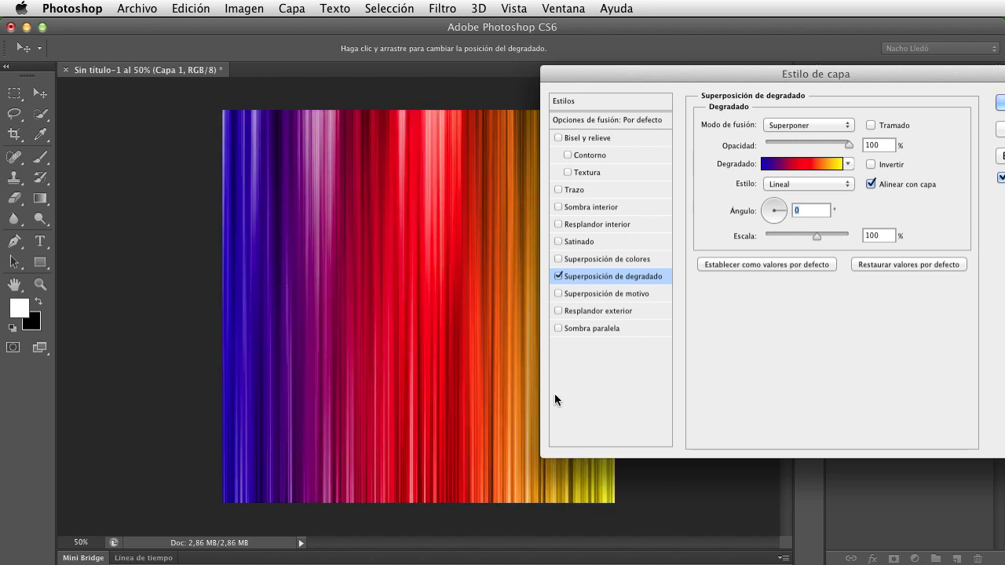
- Choose the Espectro preset in the Gradient Editor and confirm the Estilo de capa dialog
left_click(834, 164)
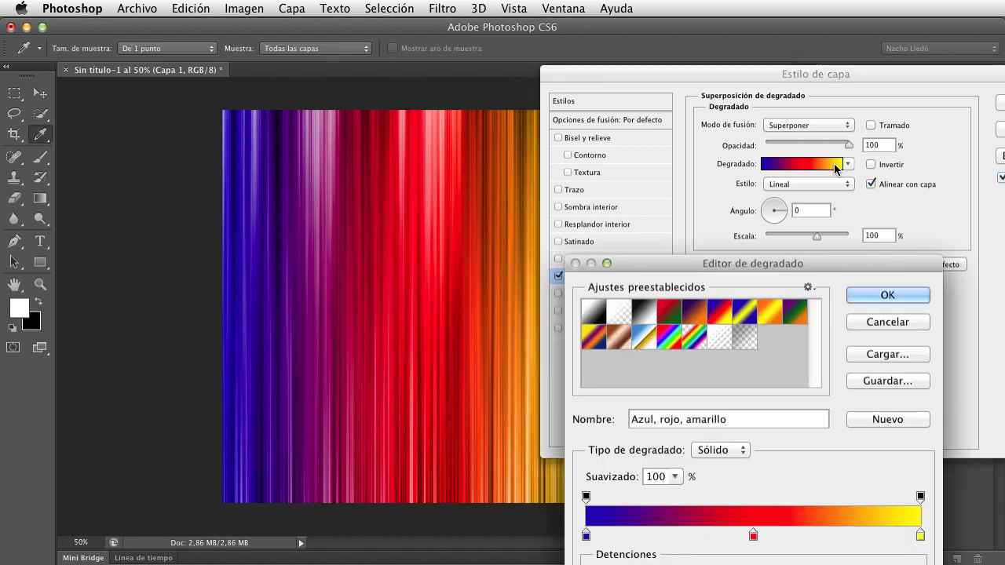
left_click(597, 339)
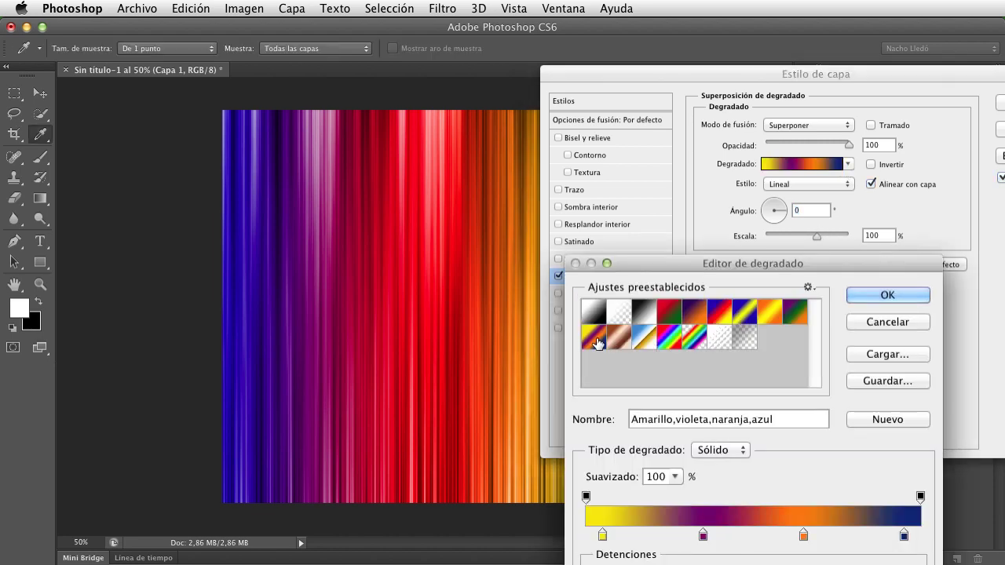
left_click(667, 341)
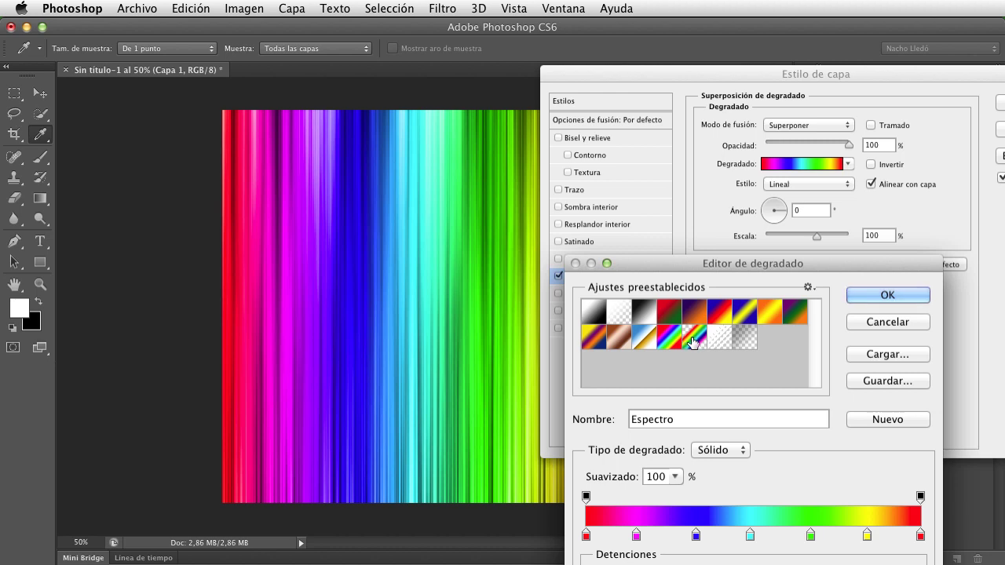
left_click(692, 341)
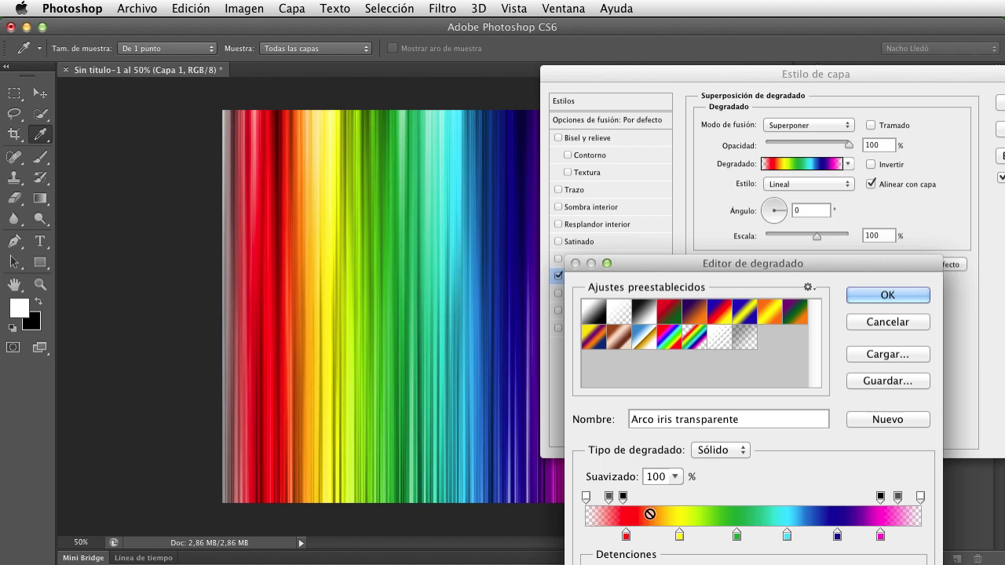
left_click(667, 343)
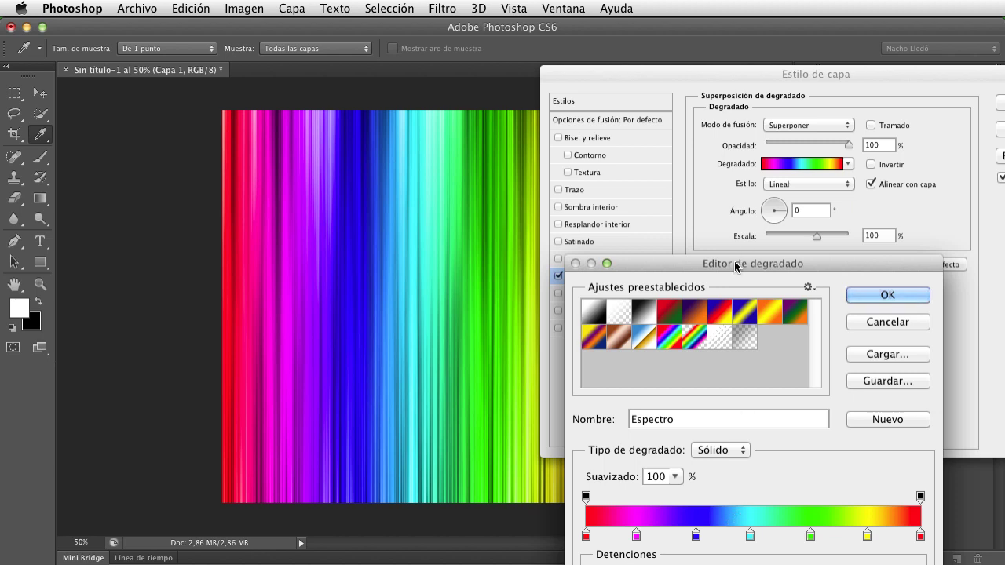
left_click_drag(734, 263, 684, 143)
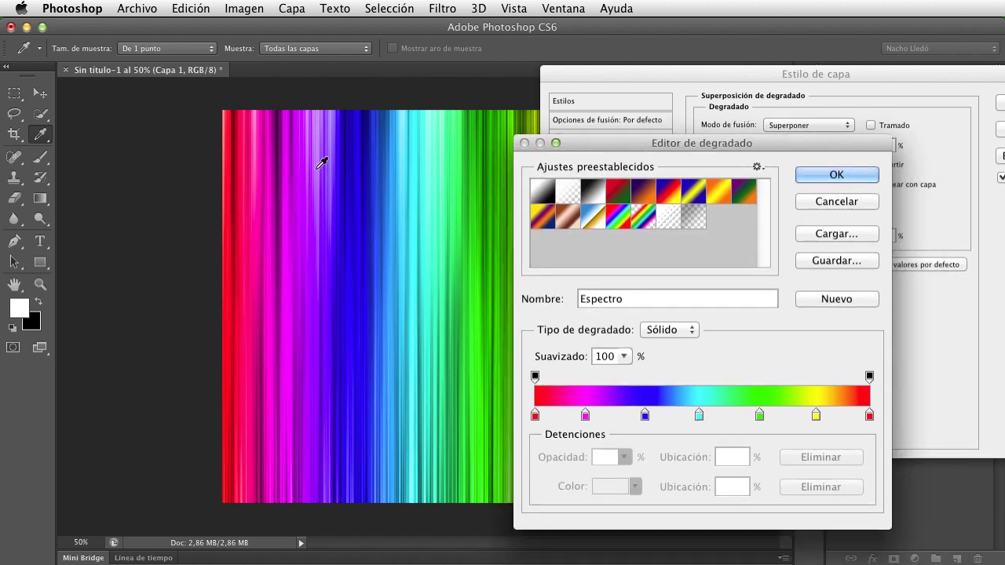
left_click(837, 174)
mouse_move(982, 77)
left_mouse_down()
mouse_move(828, 71)
mouse_move(749, 51)
left_mouse_up()
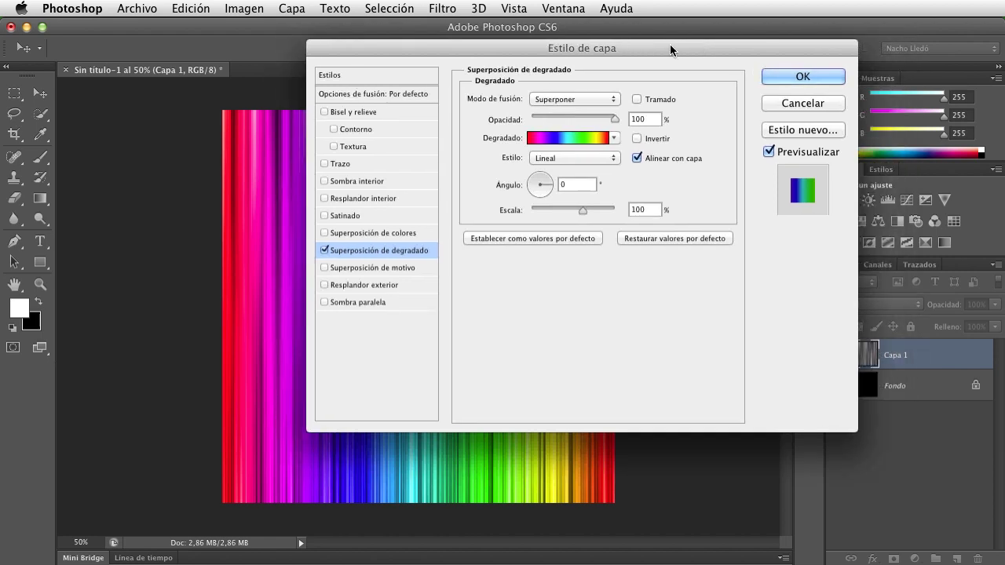
left_click(803, 76)
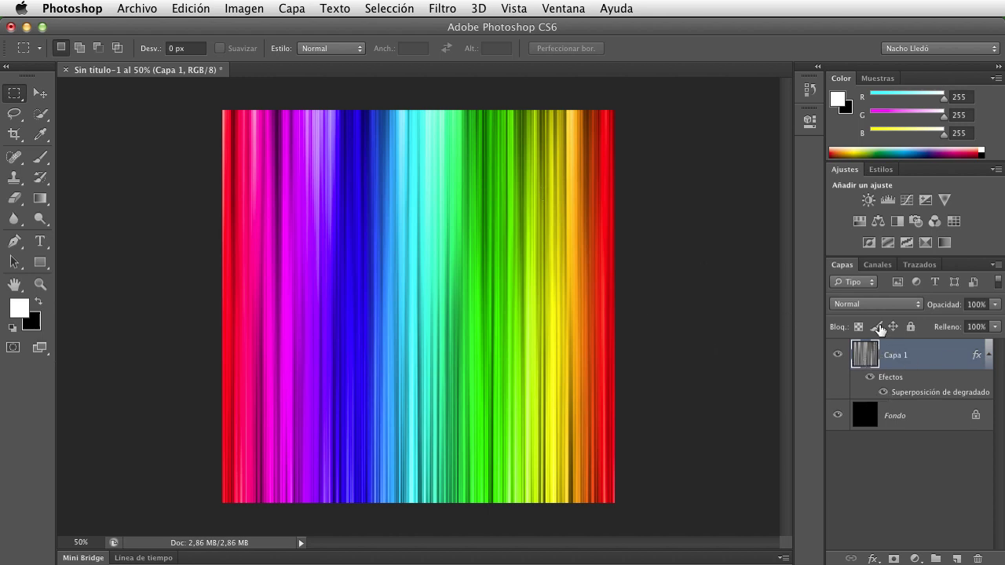
- Convert Capa 1 into a smart object via Capa > Objetos inteligentes
right_click(942, 360)
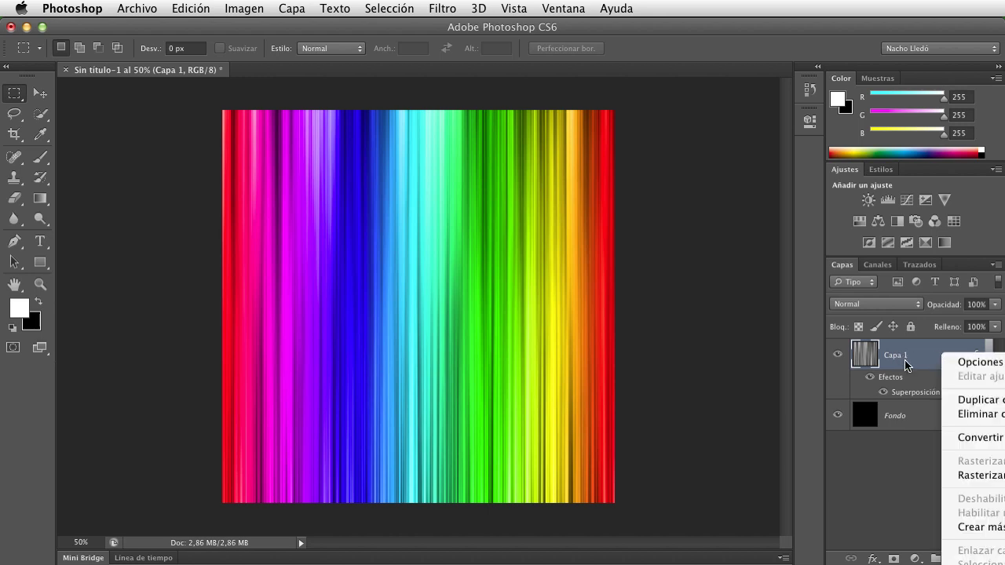
left_click(914, 360)
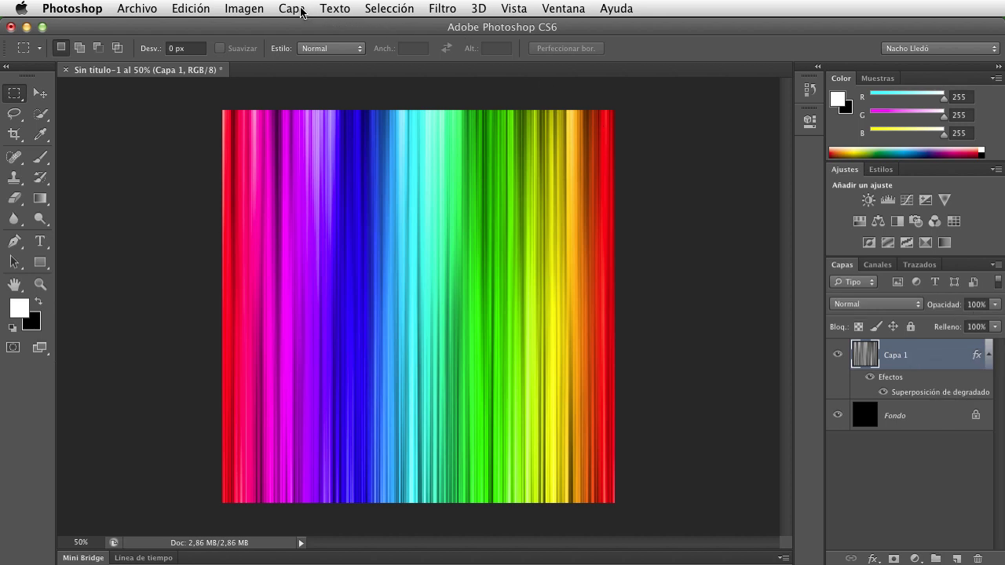
left_click(302, 12)
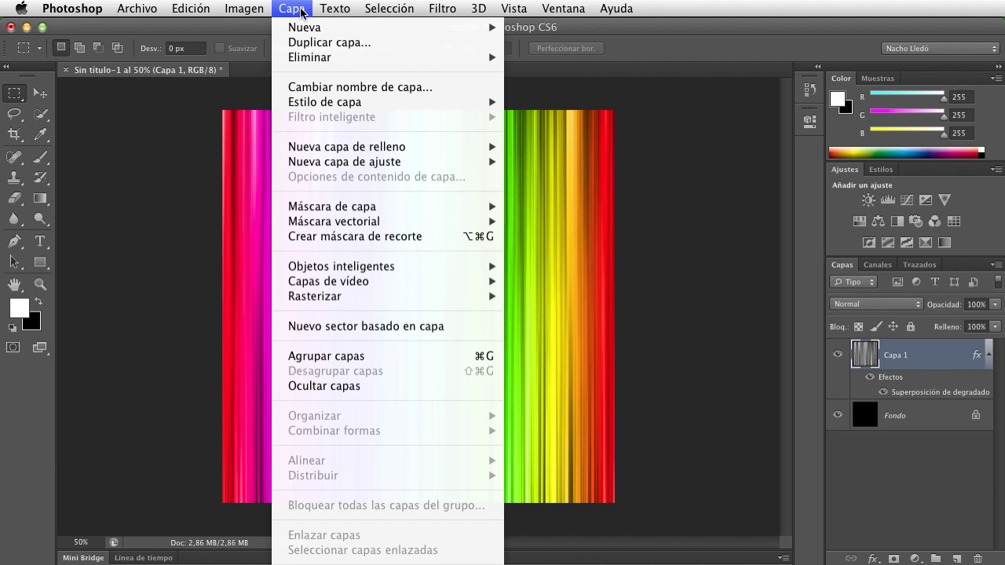
mouse_move(341, 266)
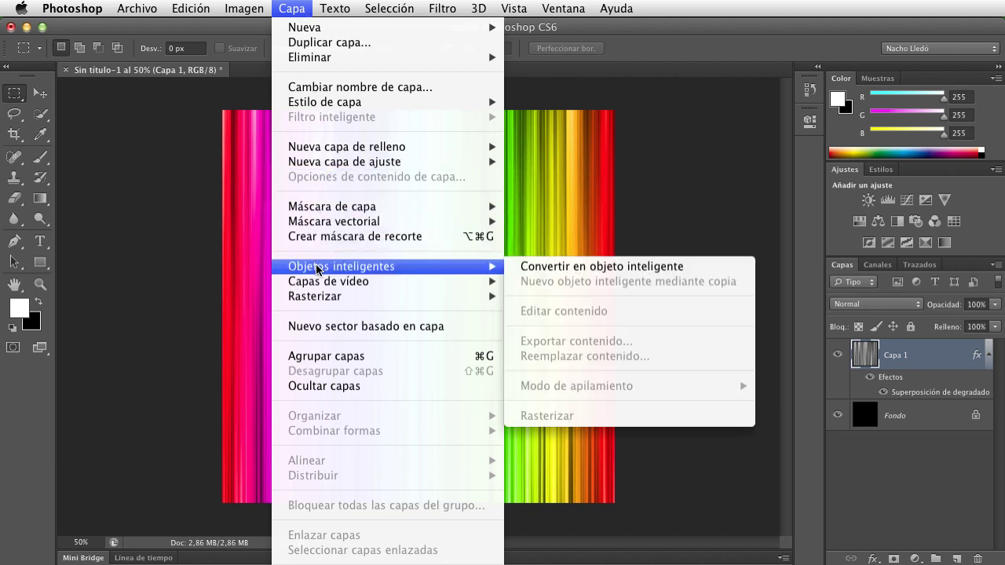
left_click(535, 270)
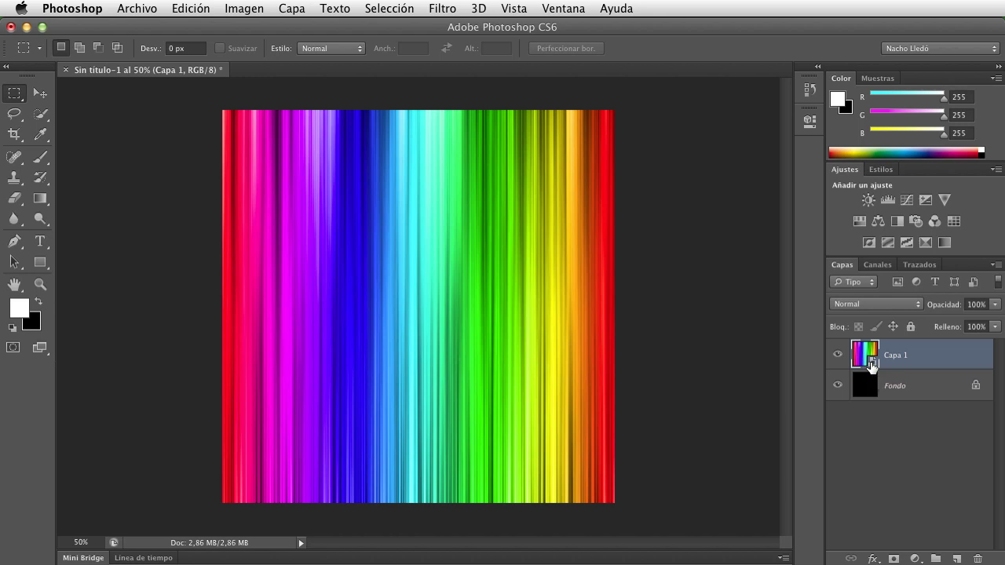
- Duplicate Capa 1 as Capa 2 and apply a Paso alto filter of about 14,8 px
left_click_drag(871, 365, 874, 369)
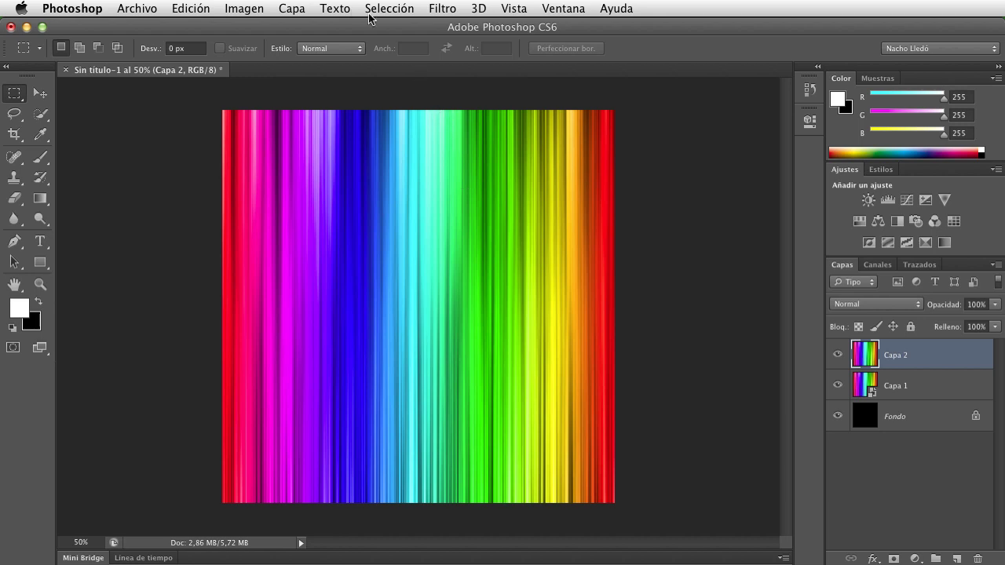
left_click(444, 8)
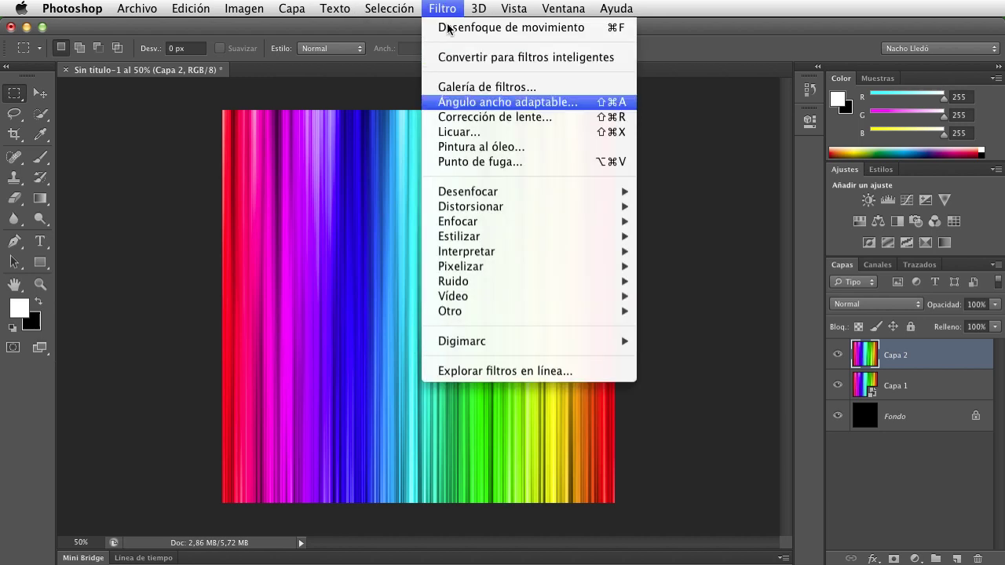
mouse_move(471, 311)
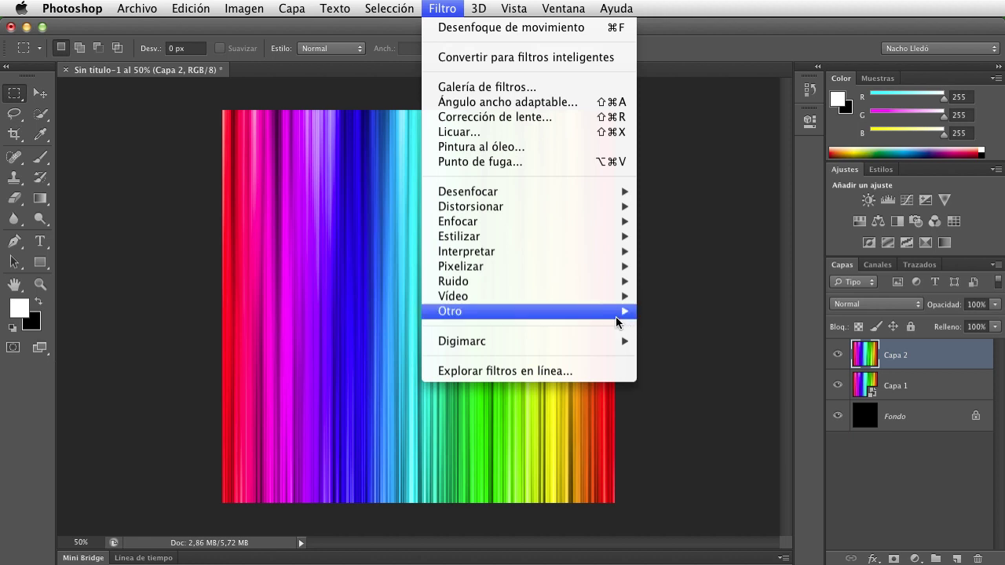
left_click(696, 373)
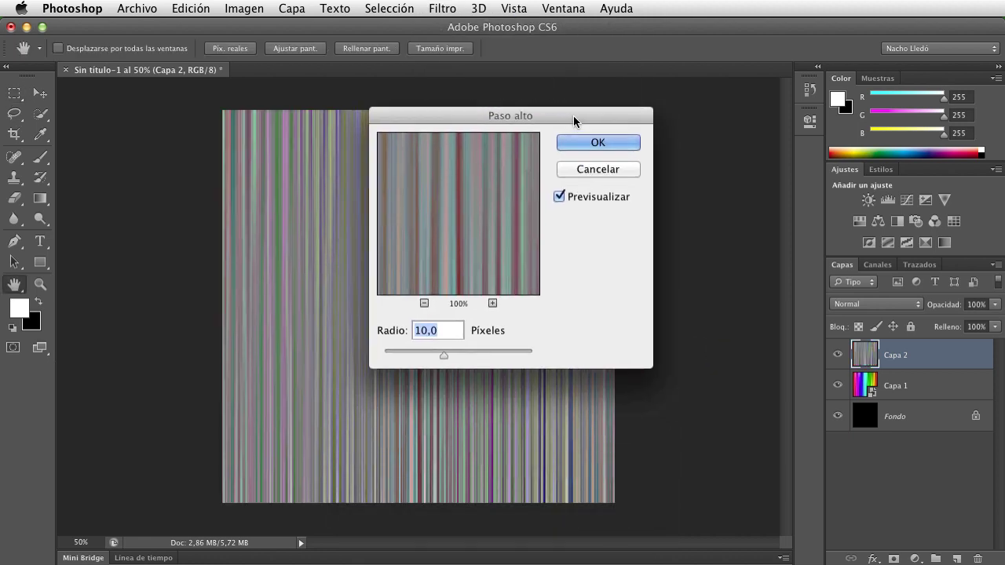
left_click_drag(450, 352, 432, 352)
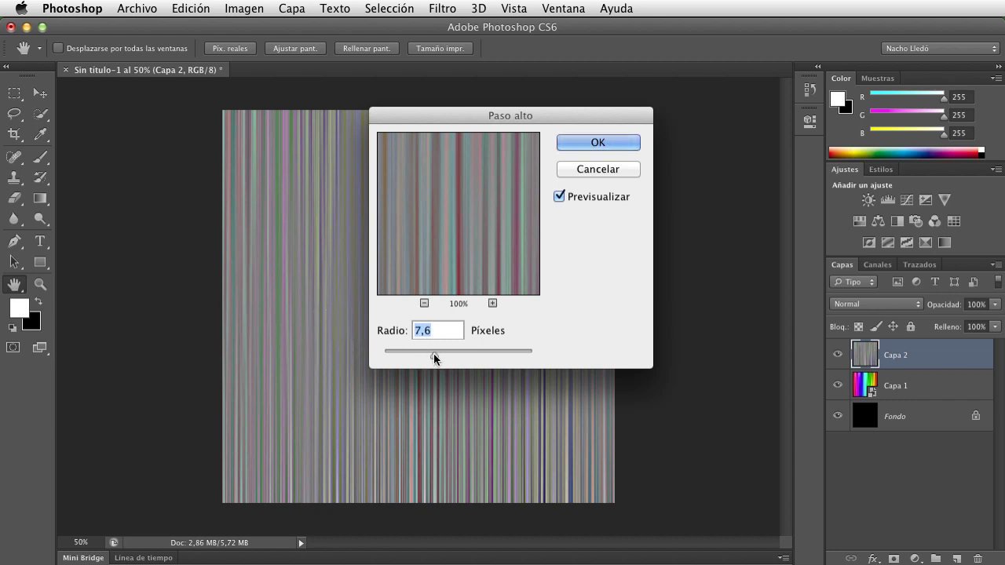
left_click_drag(433, 352, 445, 353)
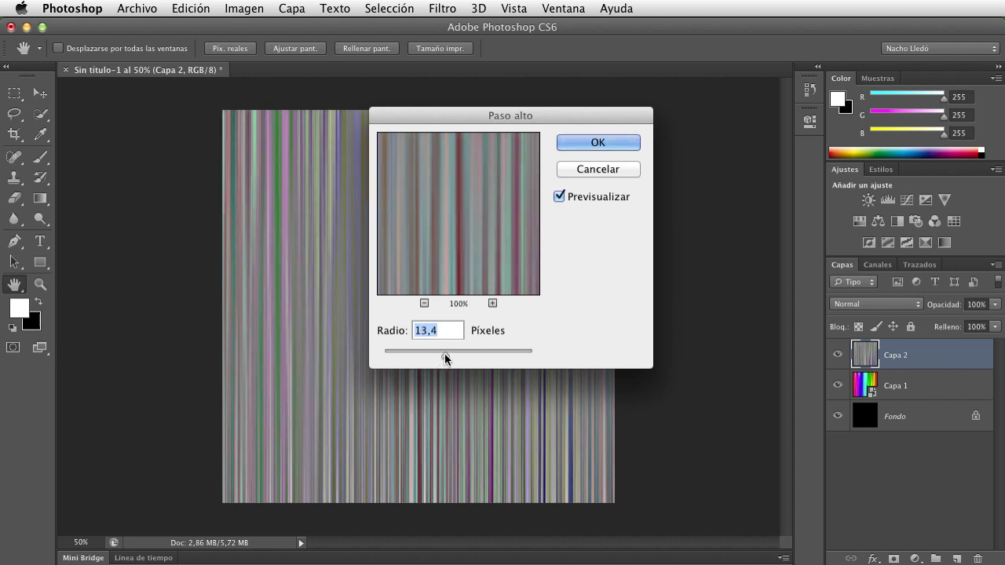
left_click_drag(445, 354, 446, 354)
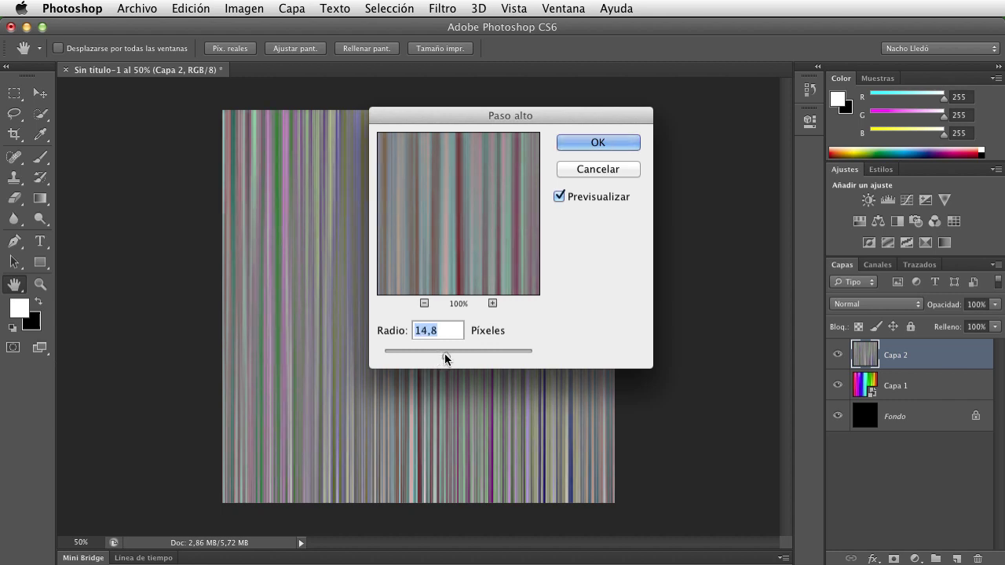
left_click(602, 142)
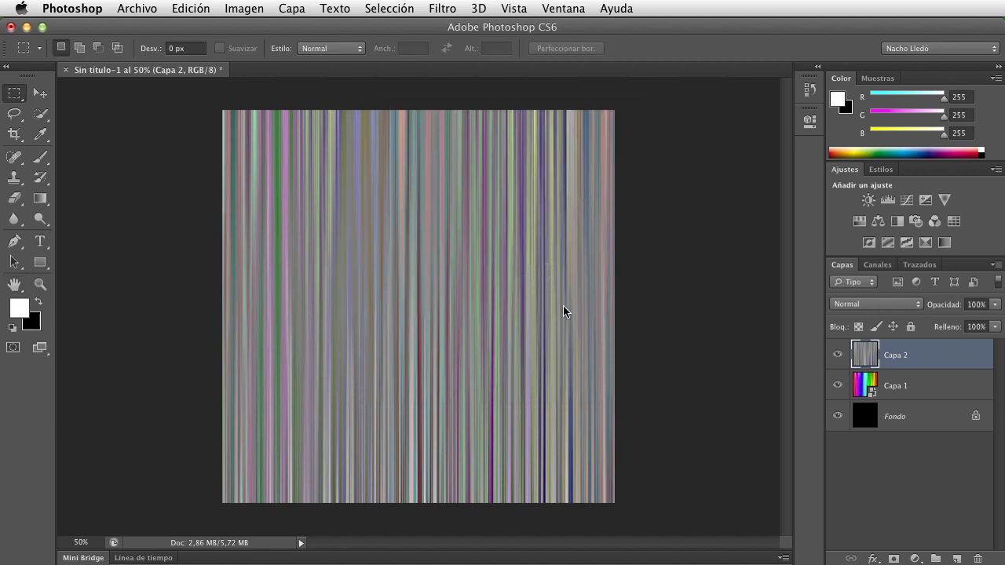
- Set Capa 2 to Superponer and toggle its visibility to compare the result
left_click(900, 304)
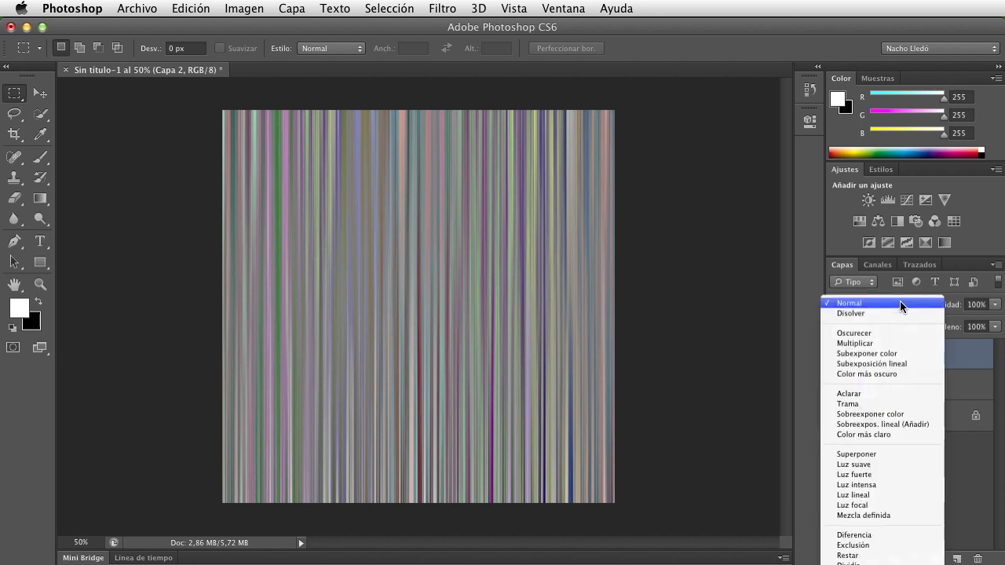
left_click(887, 454)
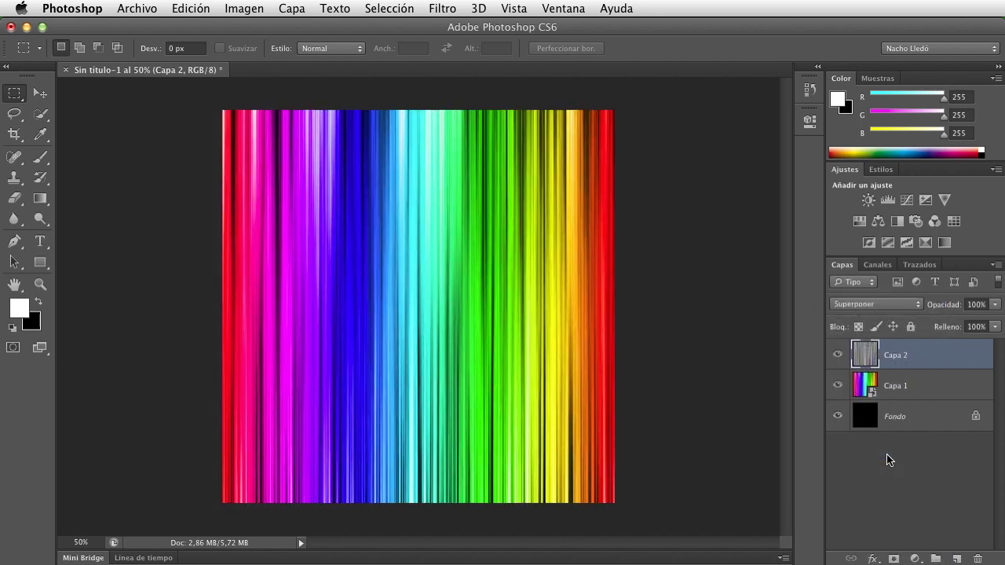
left_click(838, 356)
left_click(838, 355)
left_click(838, 356)
left_click(838, 355)
- Select Capa 1 and Capa 2 and convert them together into one smart object
left_click(917, 385, "shift")
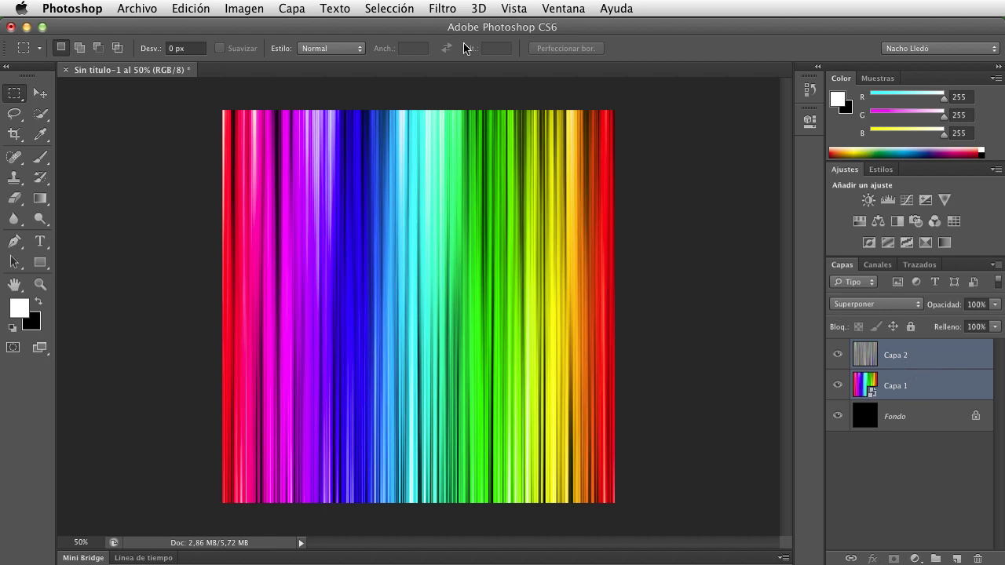
left_click(291, 8)
mouse_move(342, 266)
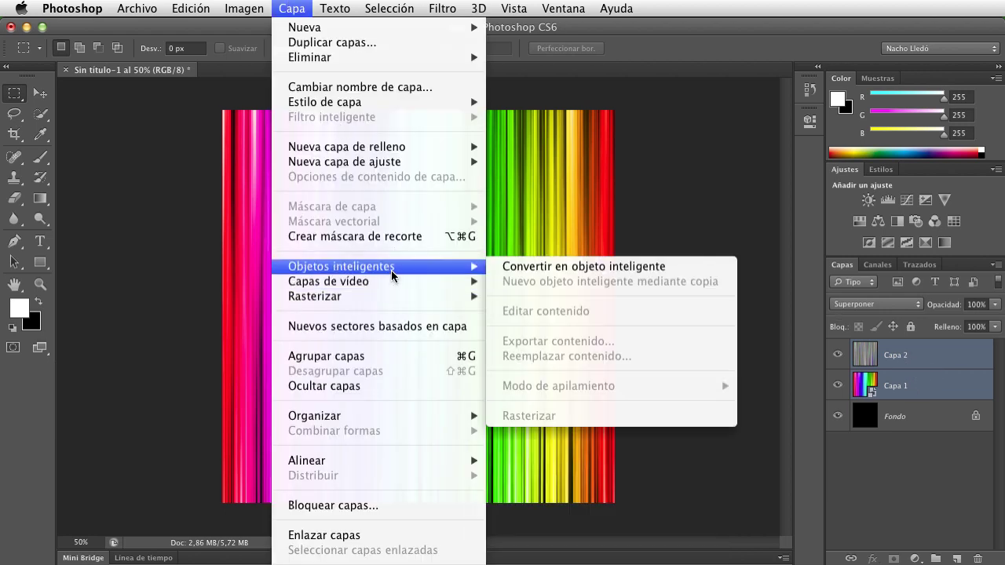
left_click(507, 267)
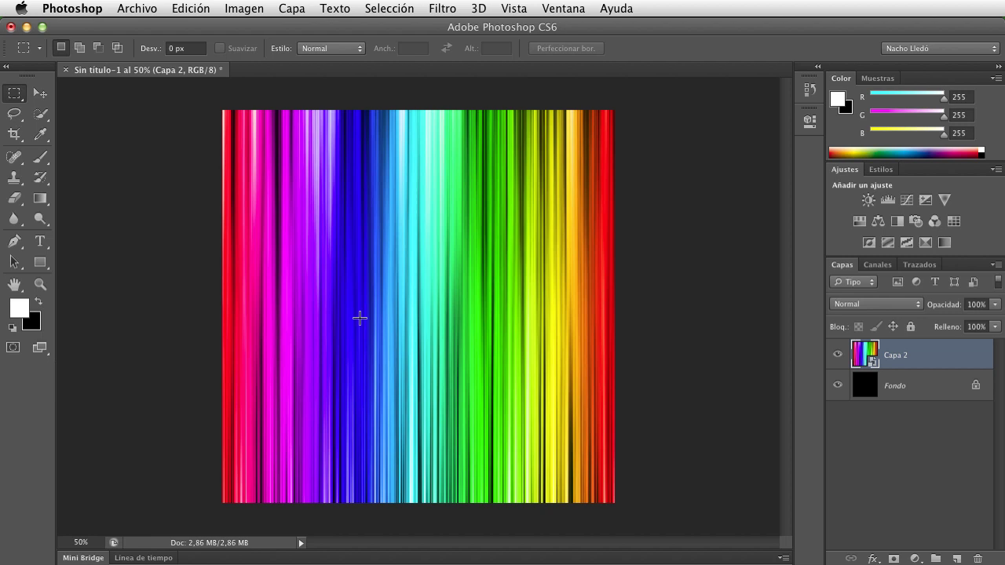
- Add a layer mask to Capa 2 and switch to the Brush tool
left_click(894, 559)
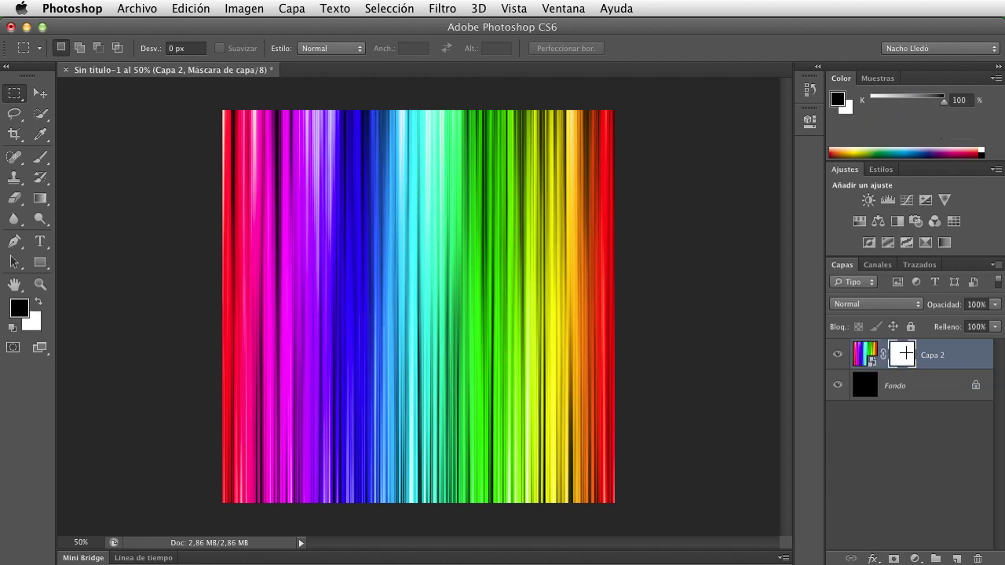
left_click(38, 161)
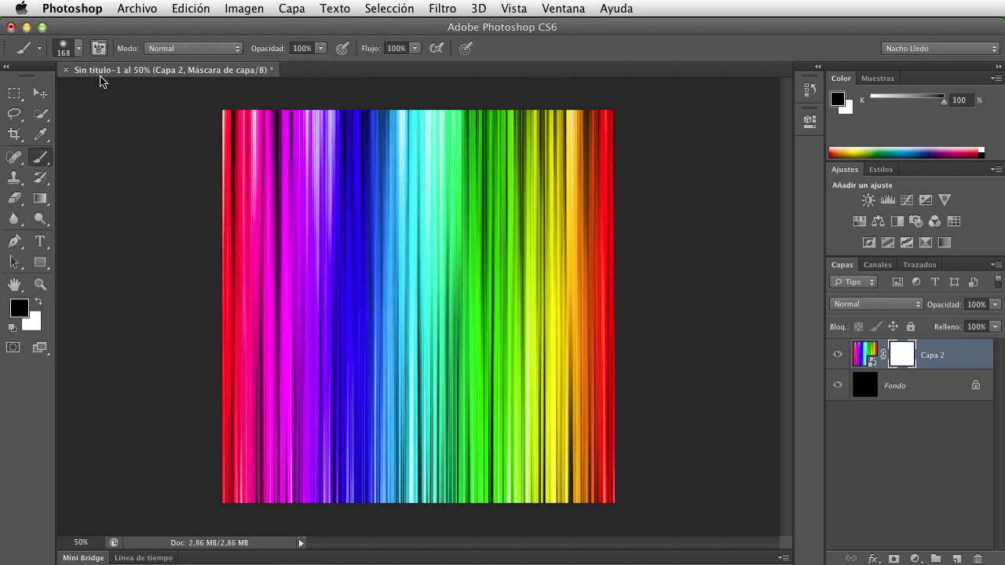
left_click(79, 49)
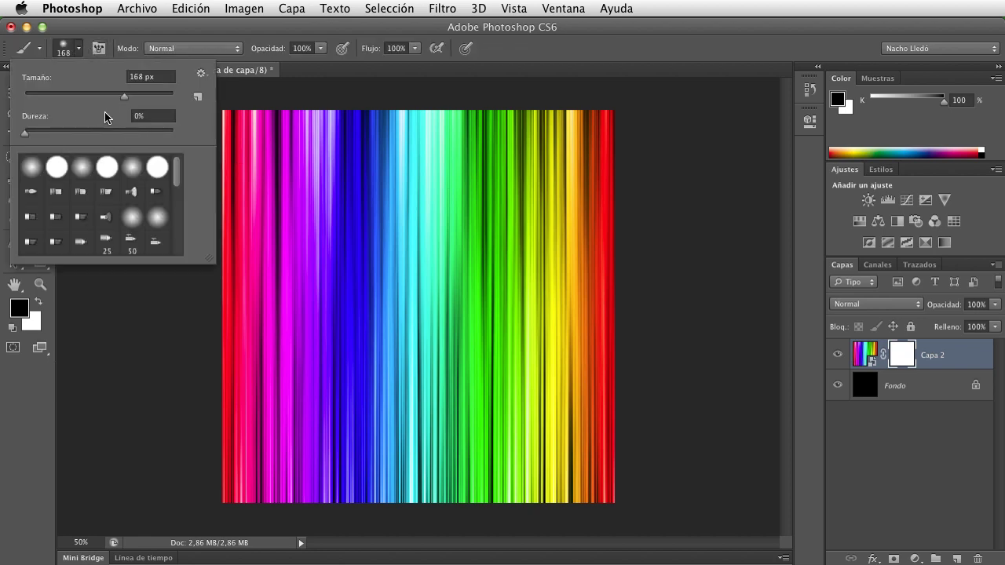
- Paint black across the mask's bottom with a 332 px, 100% hardness brush
left_click_drag(123, 100, 112, 98)
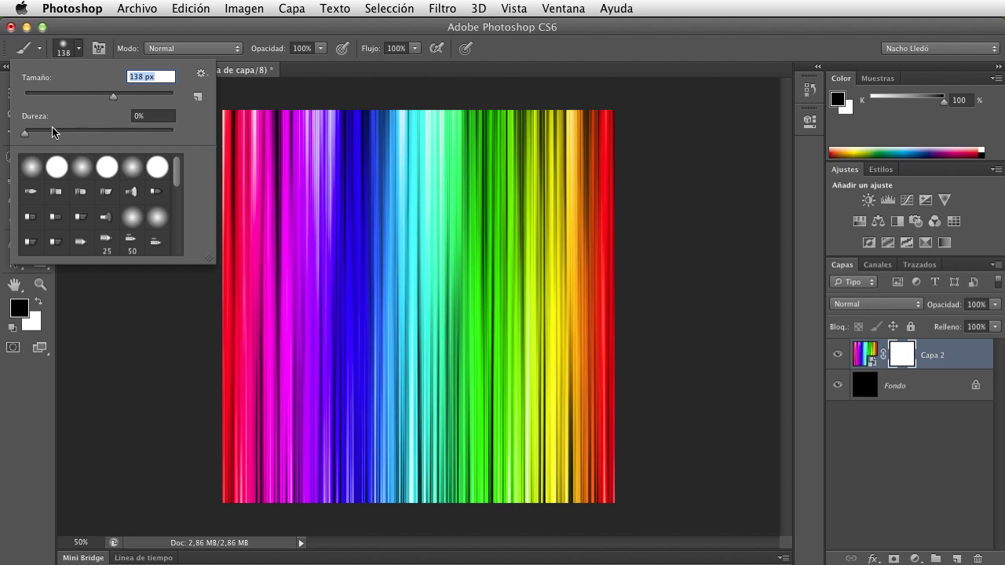
left_click_drag(22, 136, 122, 140)
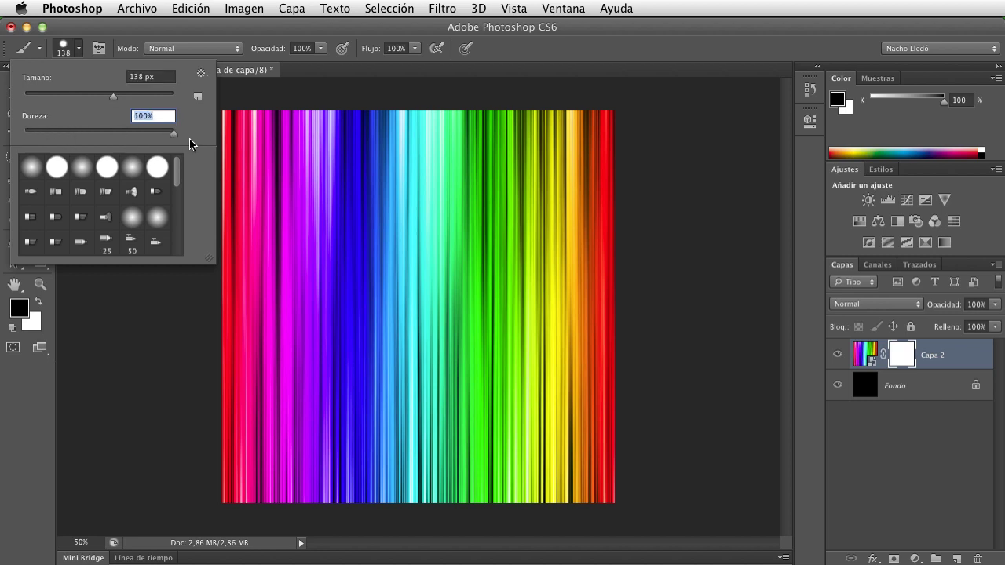
left_click_drag(113, 96, 146, 97)
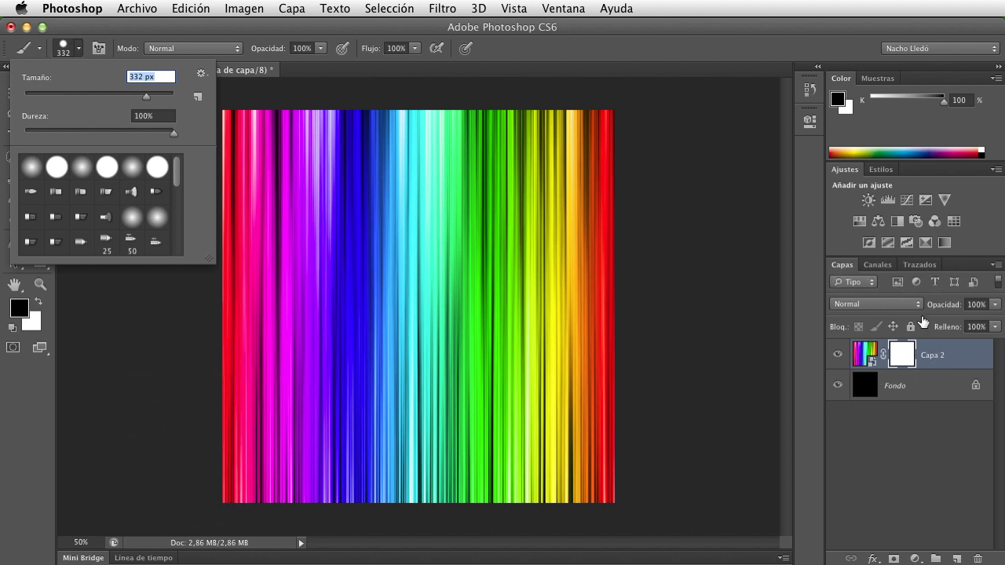
left_click(910, 359)
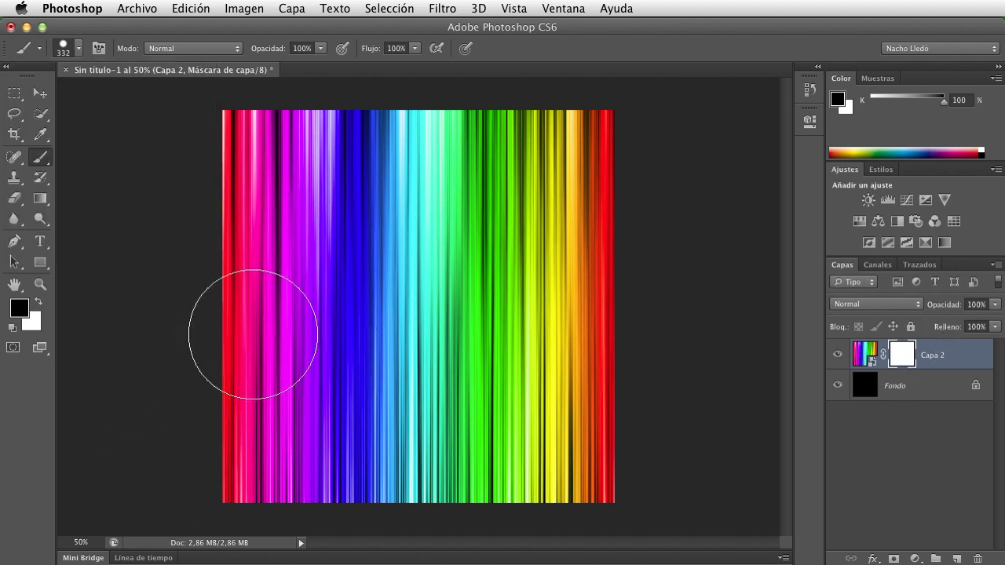
mouse_move(197, 471)
left_mouse_down()
mouse_move(358, 535)
mouse_move(624, 484)
mouse_move(579, 490)
left_mouse_up()
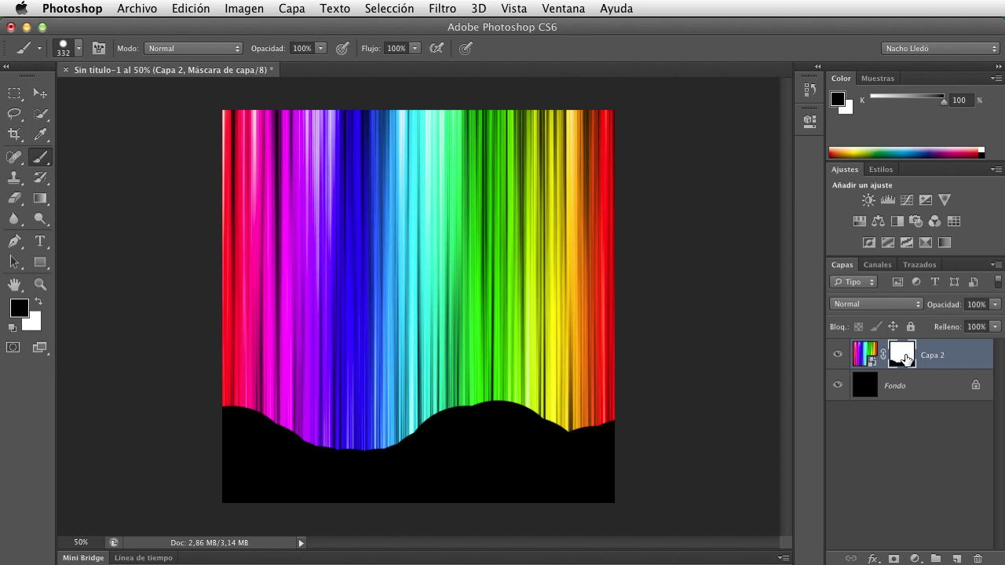
double_click(907, 358)
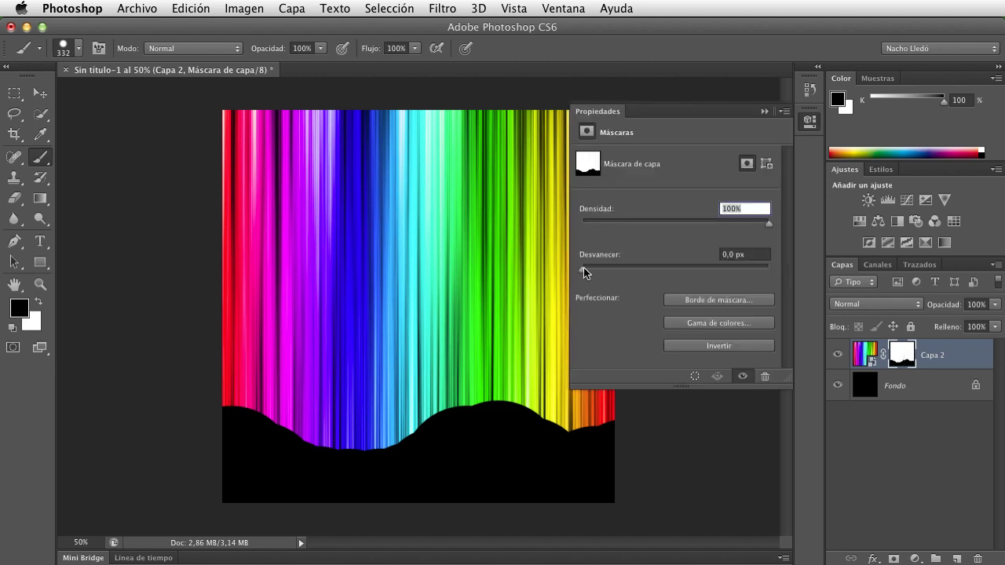
- Feather the mask edge and paint more black over the lower streaks
mouse_move(582, 270)
left_mouse_down()
mouse_move(705, 278)
mouse_move(682, 275)
left_mouse_up()
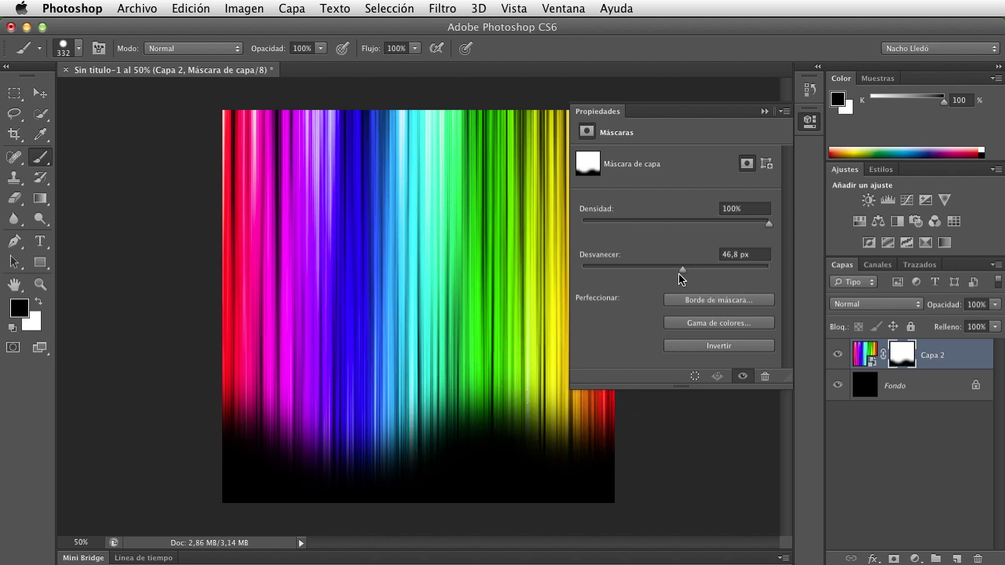
left_click_drag(682, 270, 702, 275)
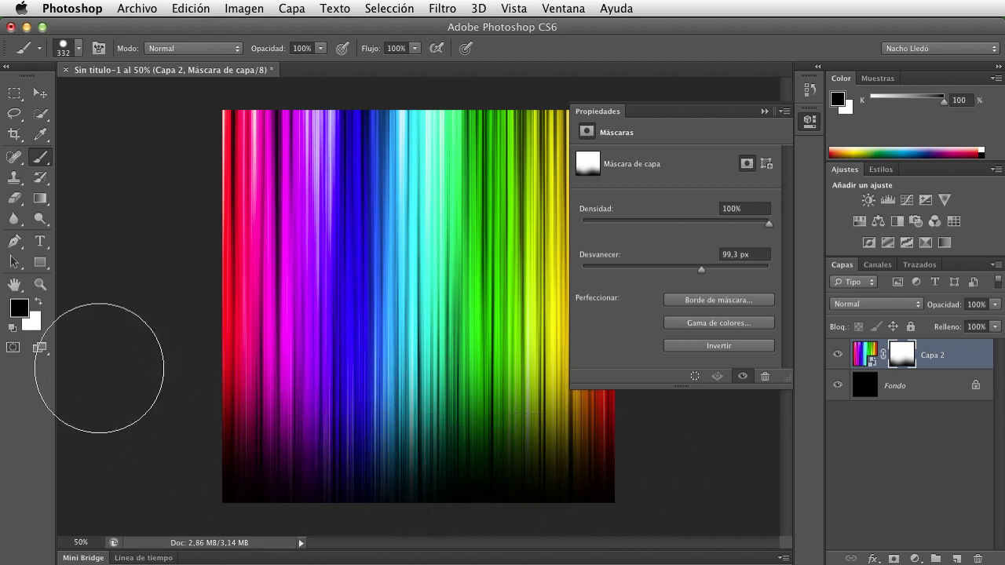
mouse_move(216, 453)
left_mouse_down()
mouse_move(471, 431)
mouse_move(583, 455)
left_mouse_up()
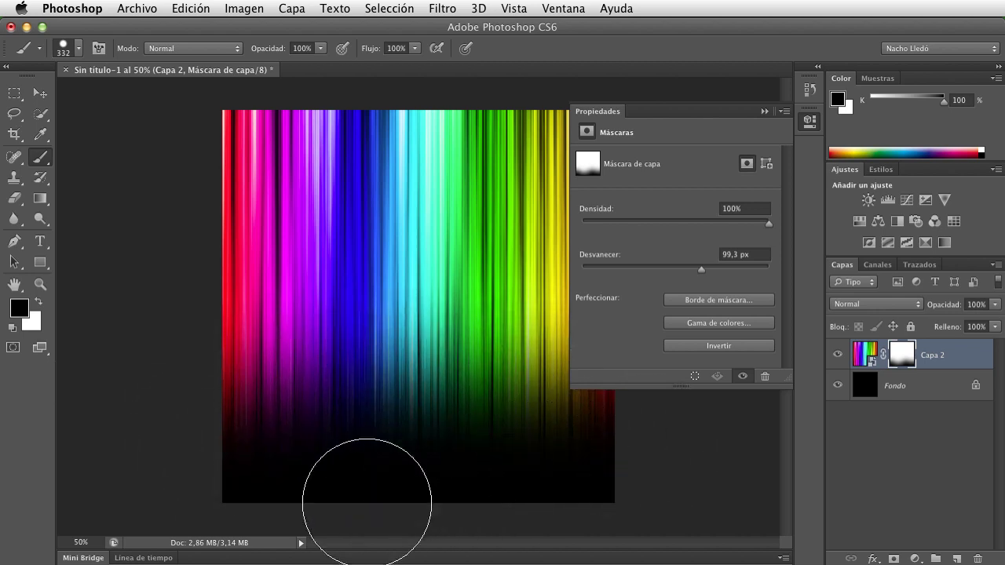
left_click_drag(359, 482, 195, 415)
mouse_move(313, 429)
left_mouse_down()
mouse_move(415, 460)
mouse_move(545, 438)
mouse_move(623, 441)
left_mouse_up()
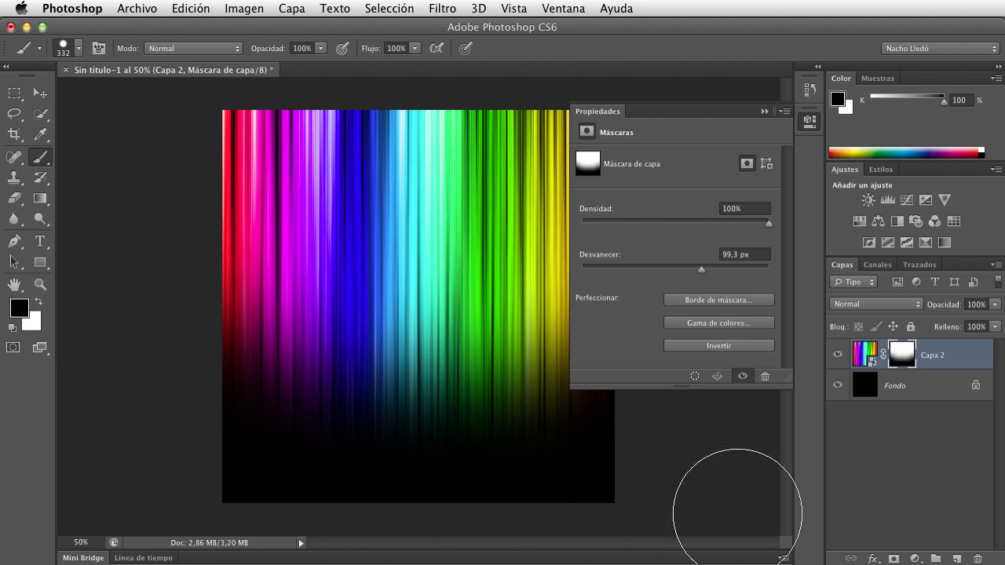
mouse_move(426, 393)
left_mouse_down()
mouse_move(422, 359)
mouse_move(421, 431)
left_mouse_up()
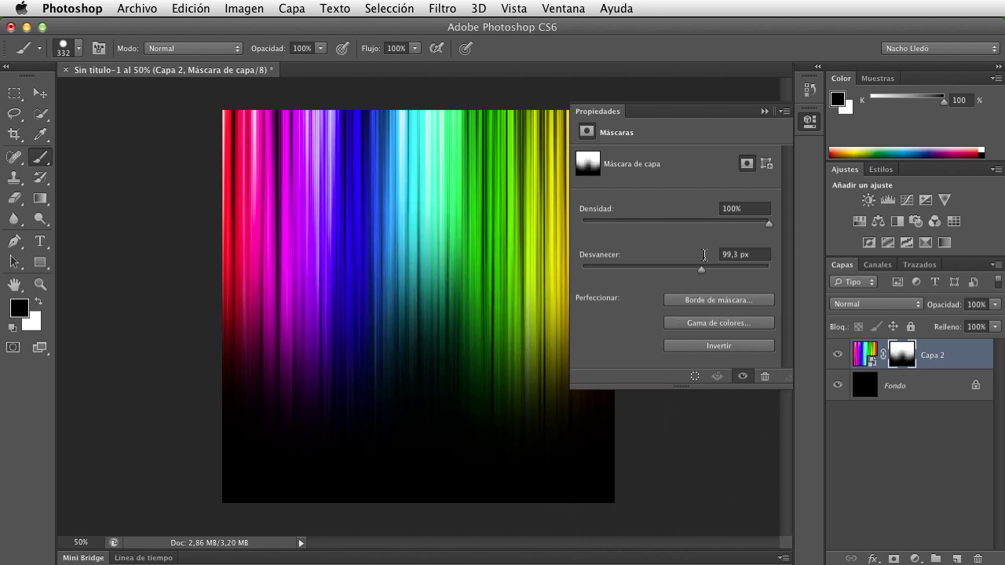
- Raise the mask's Desvanecer feather to about 155 px and return to the layer image
left_click_drag(703, 272, 718, 273)
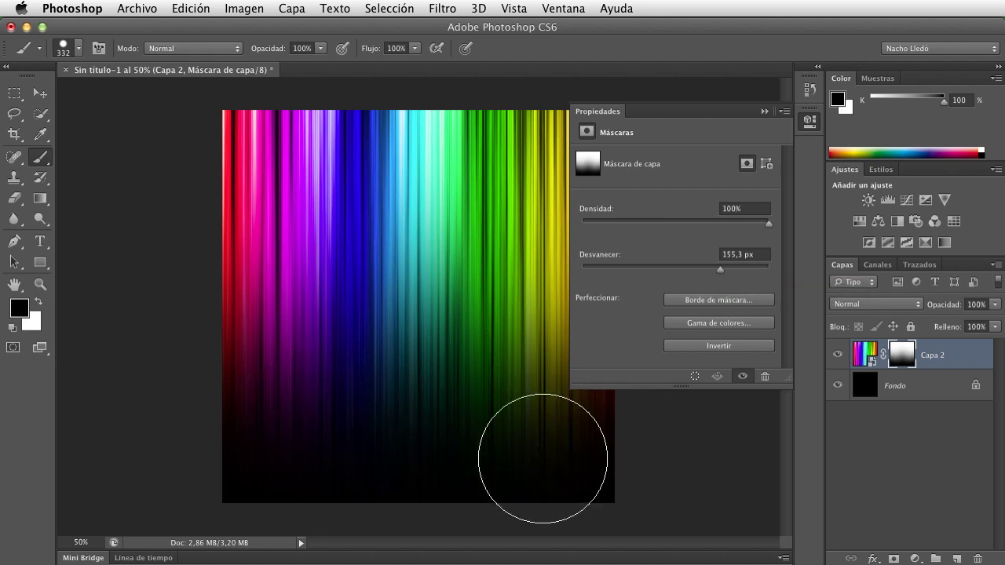
left_click(810, 123)
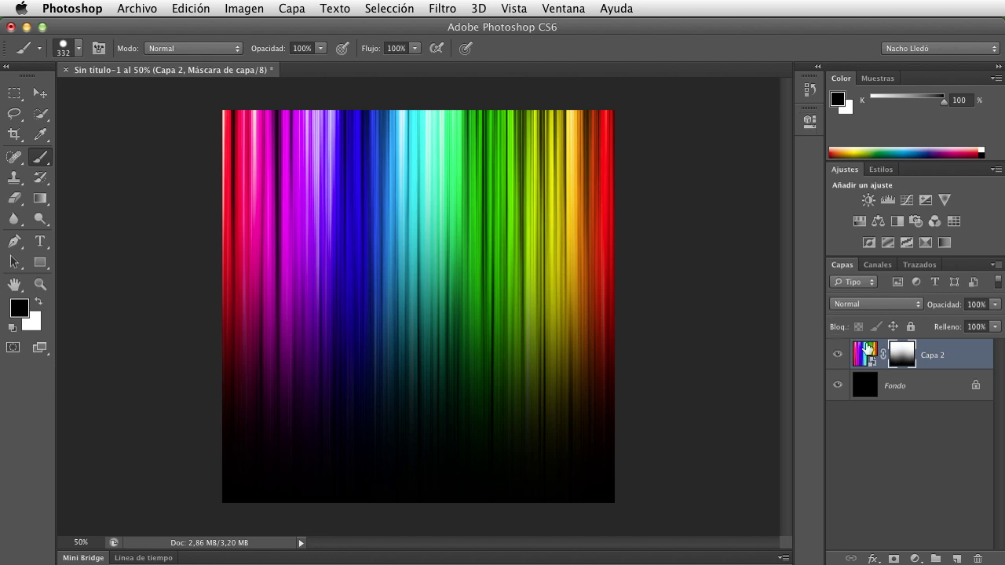
left_click(869, 360)
left_click_drag(870, 359, 860, 368)
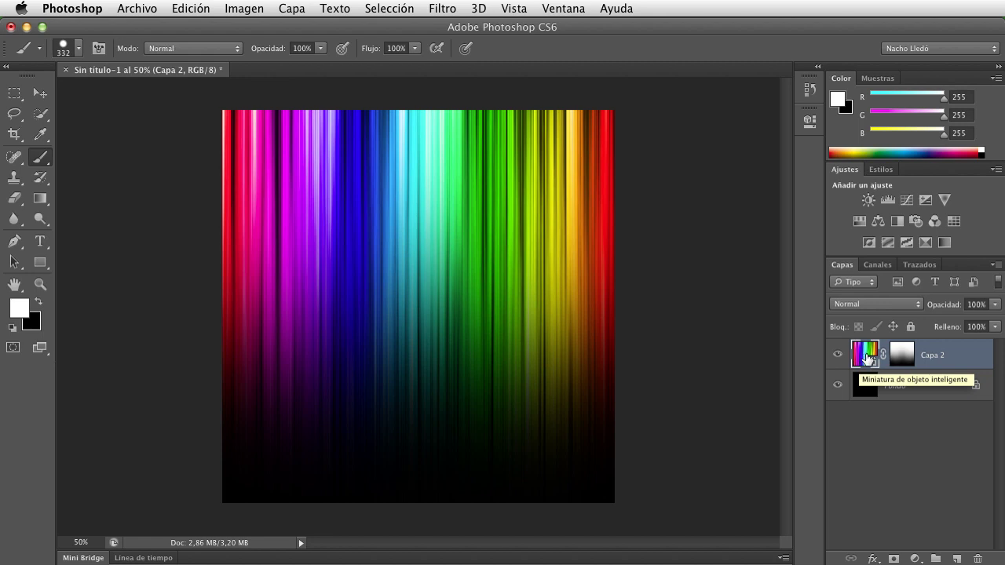
left_click_drag(867, 359, 870, 361)
key("ctrl+t")
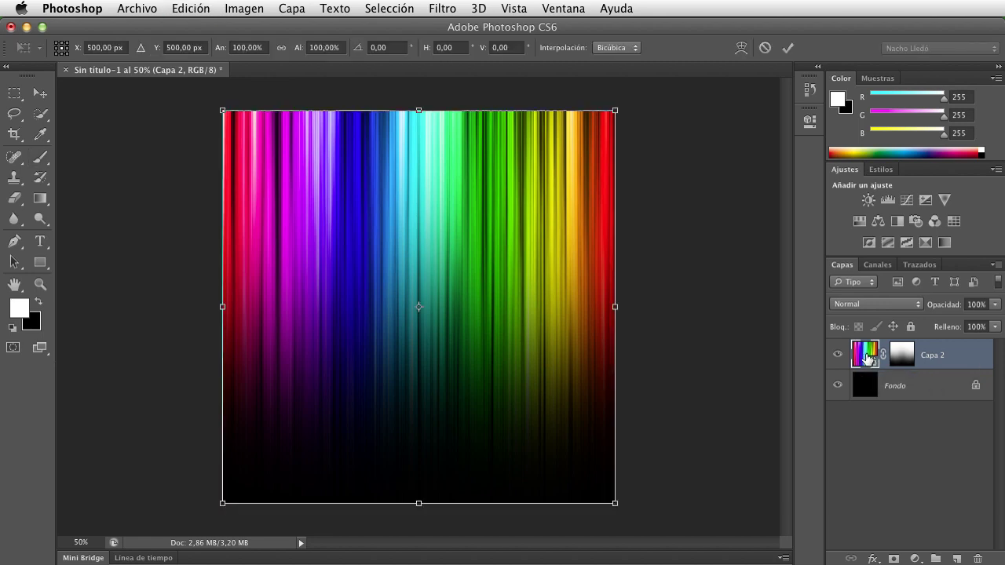
left_click(196, 10)
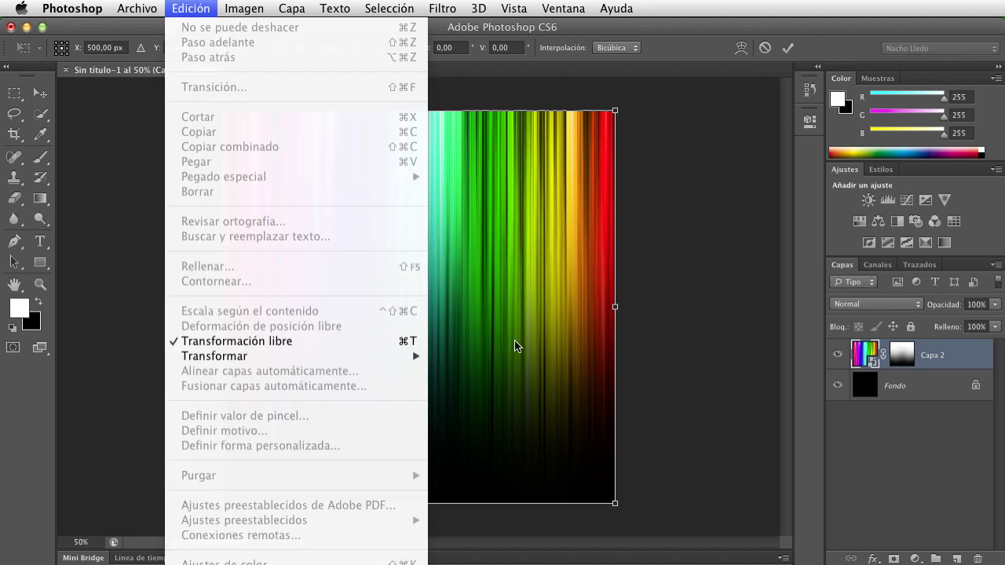
left_click(646, 467)
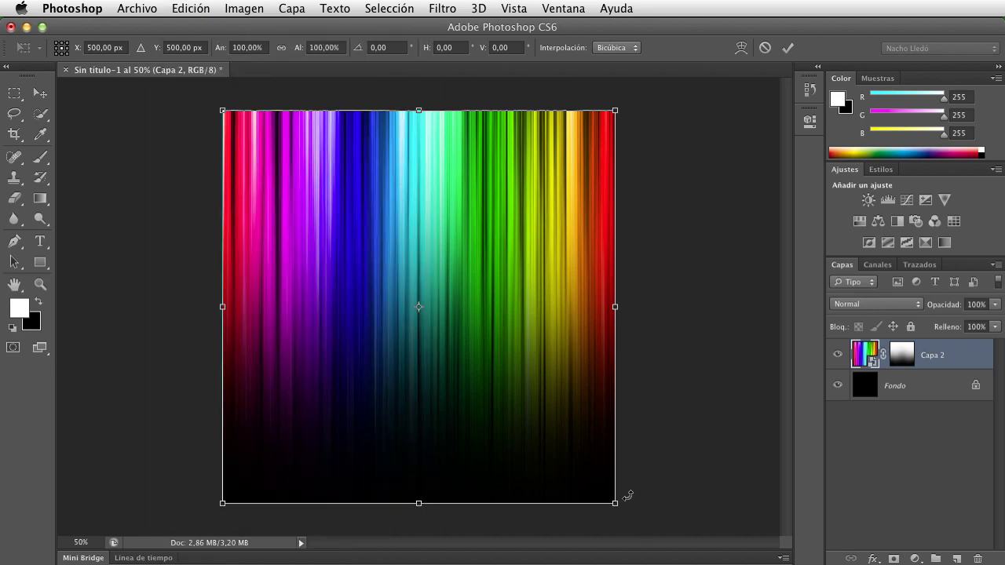
mouse_move(624, 497)
left_mouse_down()
mouse_move(609, 509)
mouse_move(461, 510)
left_mouse_up()
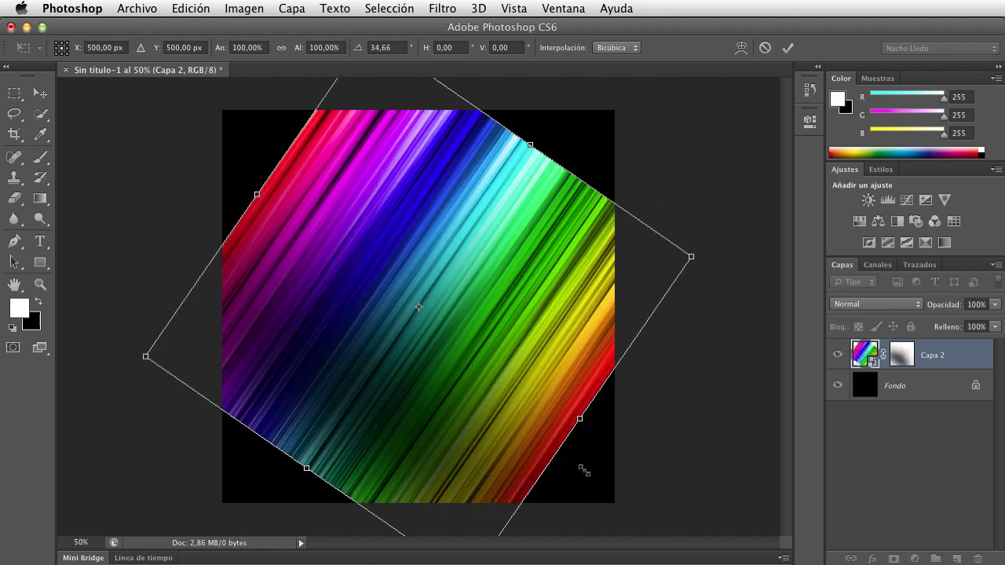
mouse_move(581, 422)
left_mouse_down()
mouse_move(473, 345)
mouse_move(530, 385)
mouse_move(519, 376)
left_mouse_up()
left_click_drag(258, 194, 282, 212)
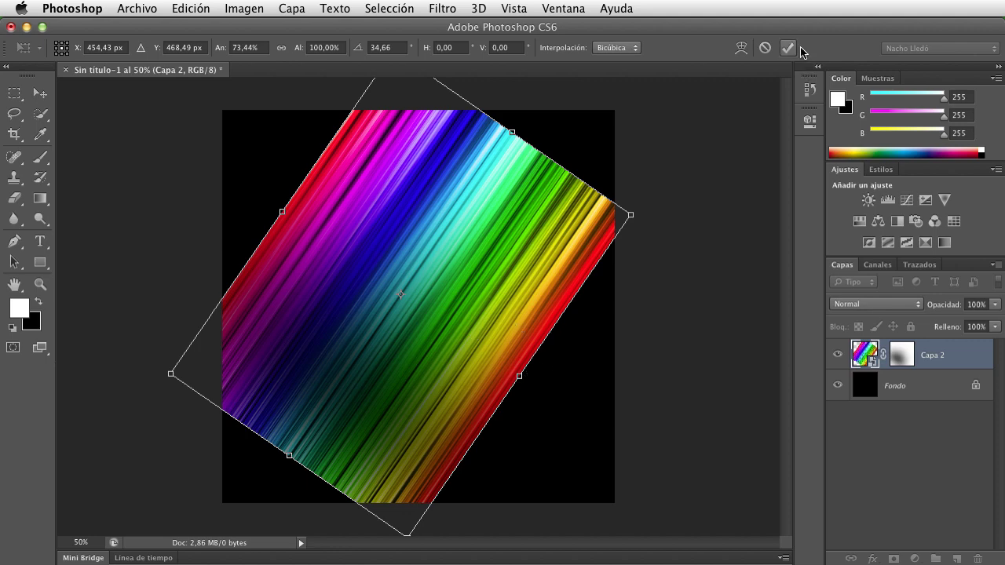
left_click(765, 48)
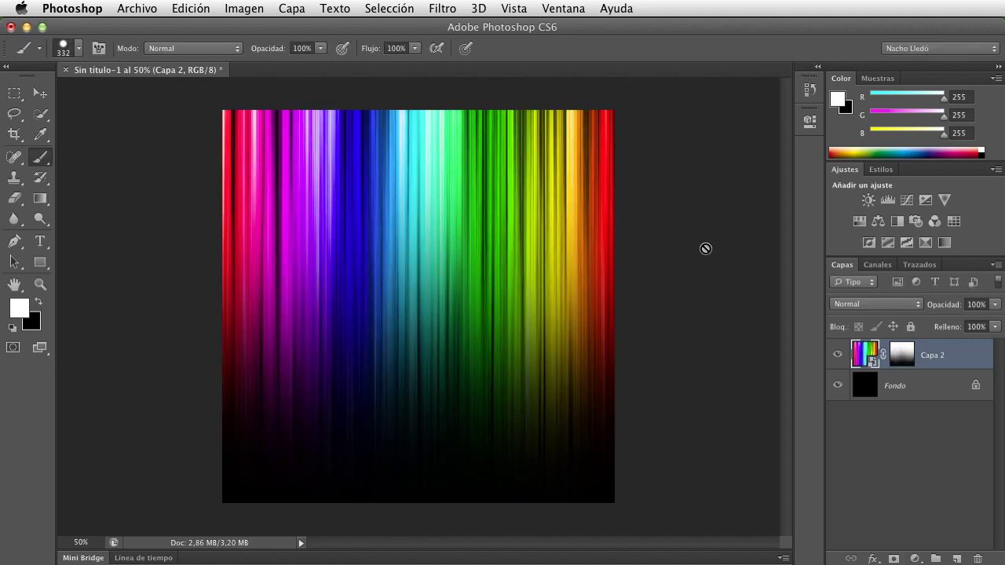